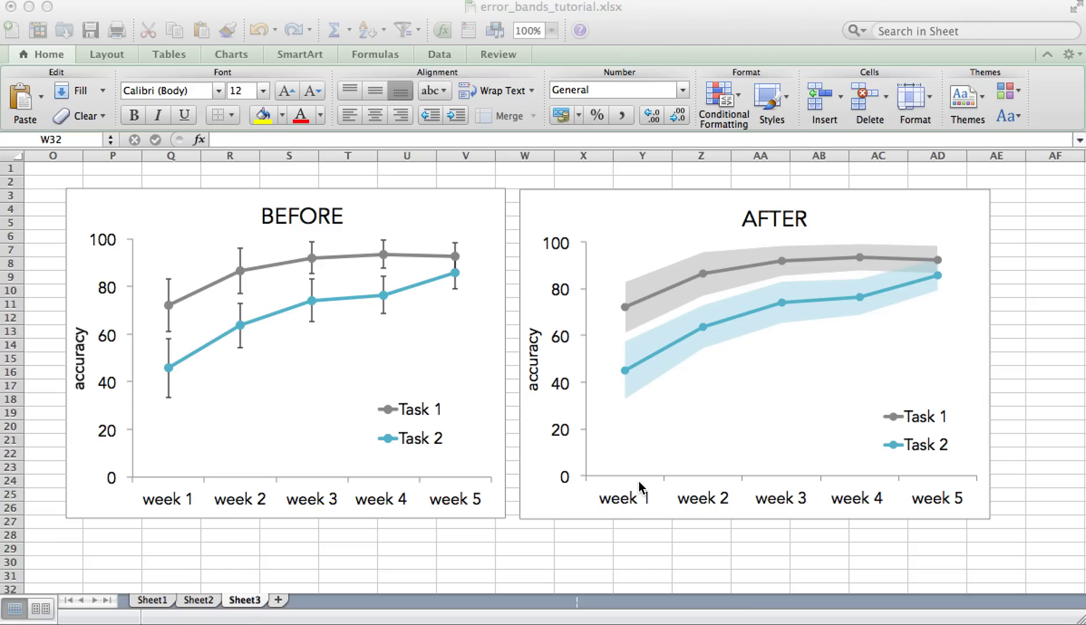
Step: Show Sheet1, with the five weekly averages, standard errors and empty Task 1/Task 2 band rows
left_click(162, 606)
left_click(162, 605)
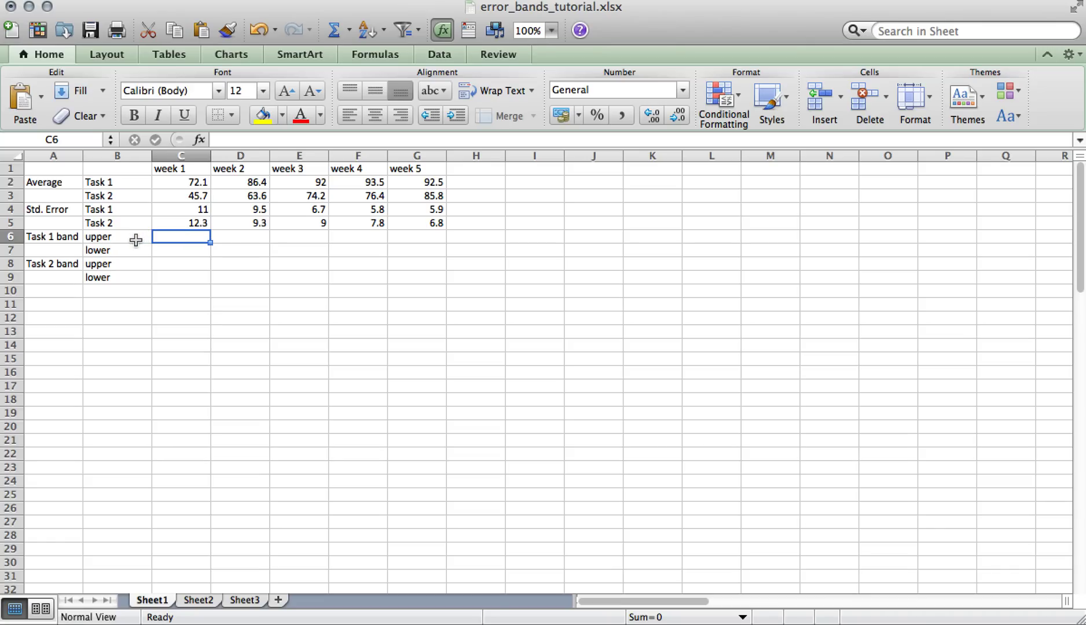
Step: Enter the Task 1 band formulas =C2+C4 and =C2-C4 for week 1
type("=")
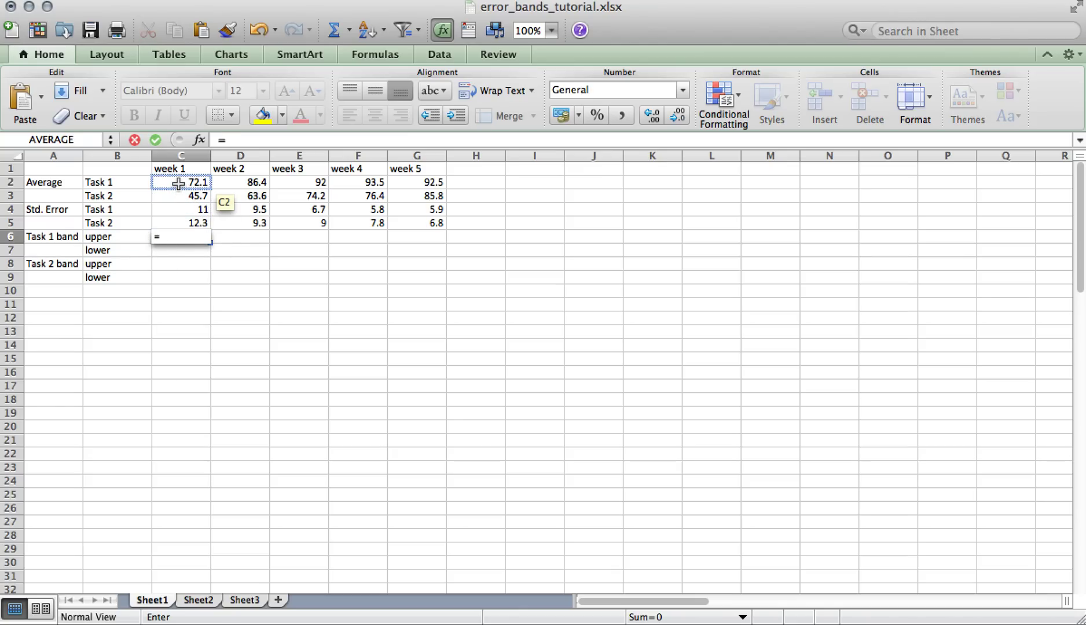
left_click(178, 184)
type("+")
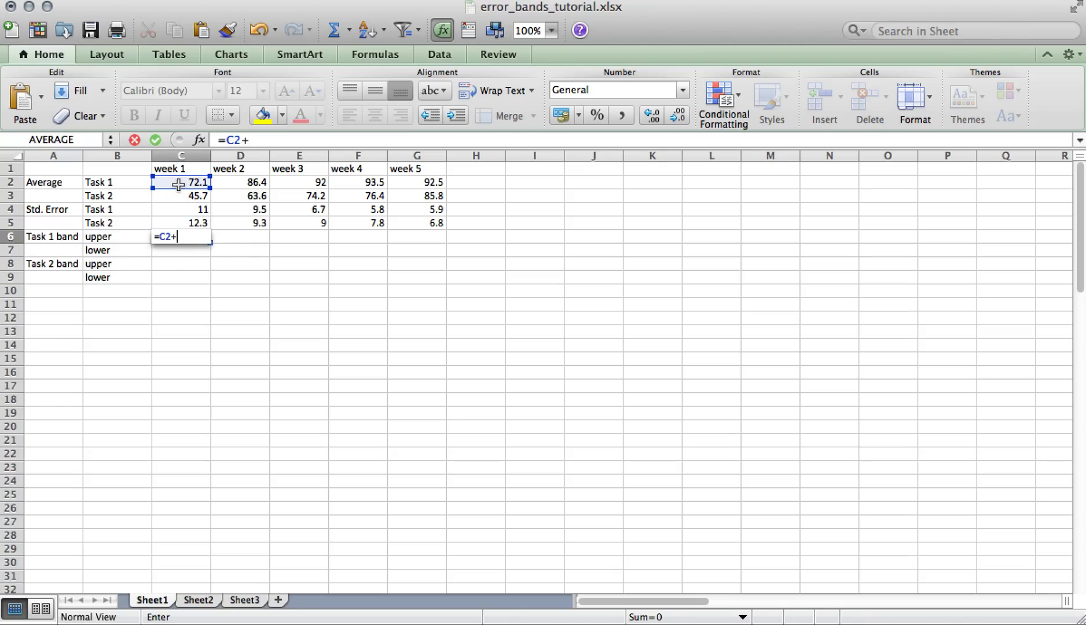
left_click(164, 212)
key("Return")
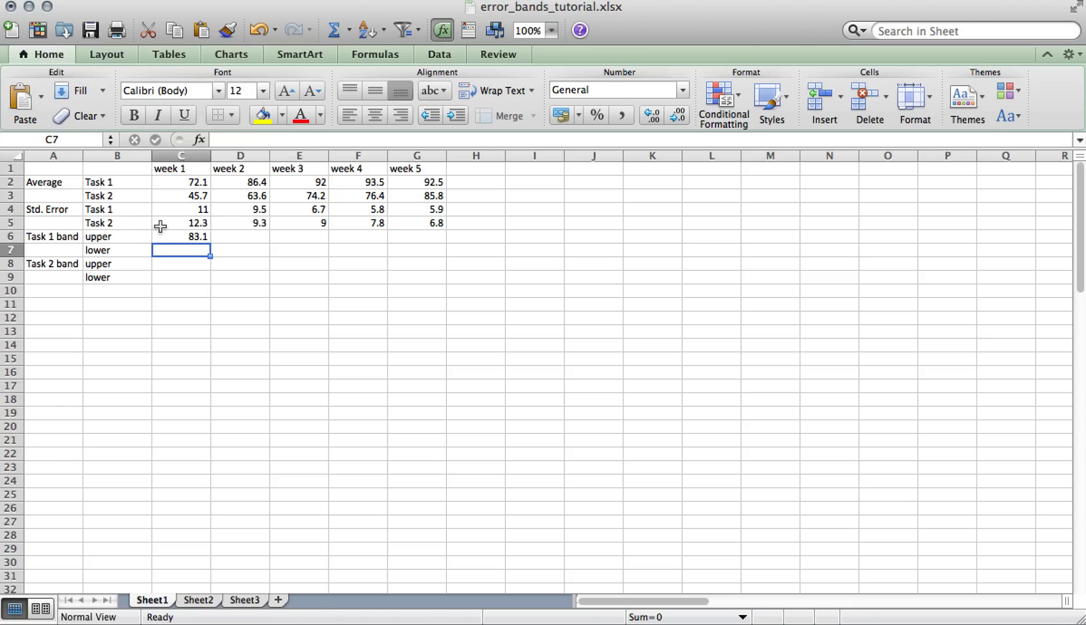
type("=")
left_click(177, 184)
type("-")
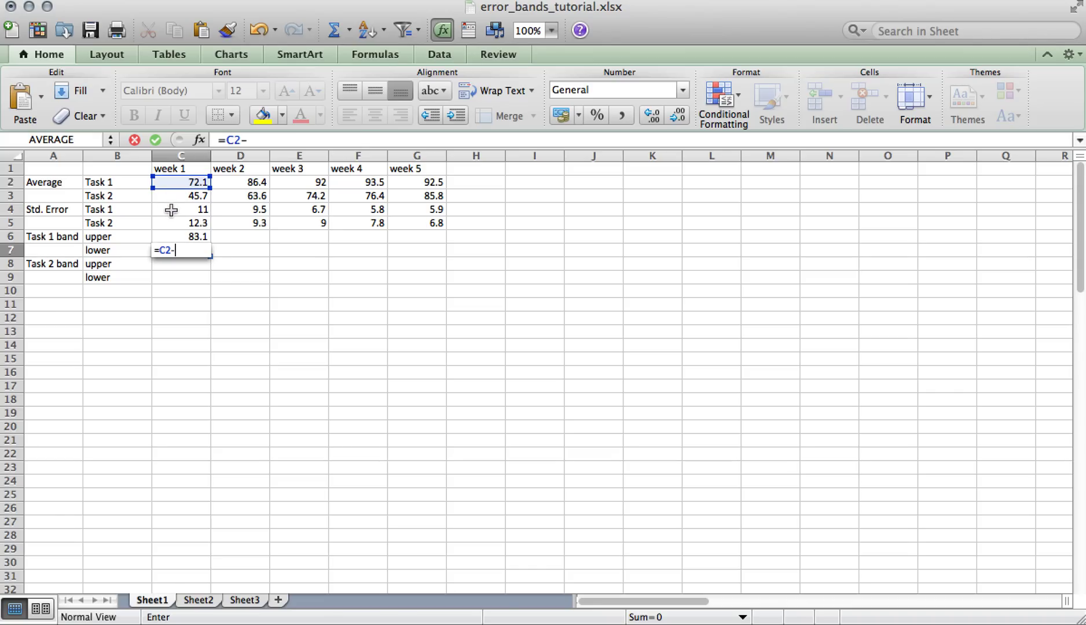
left_click(172, 209)
key("Return")
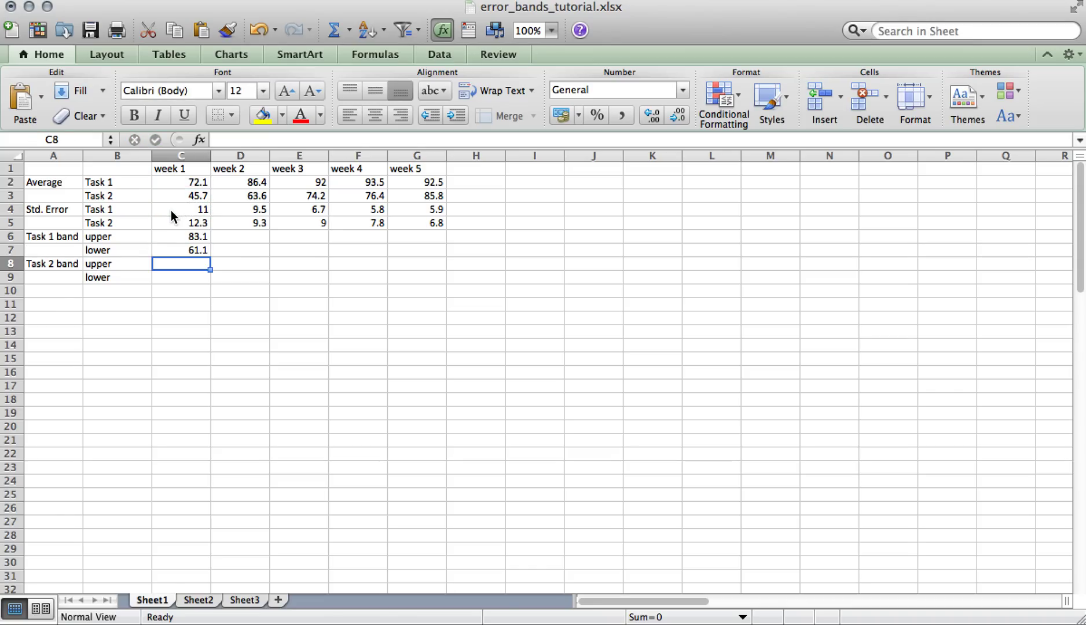
Step: Enter the Task 2 band formulas =C3+C5 and =C3-C5, then fill C6:C9 across to column G
type("=")
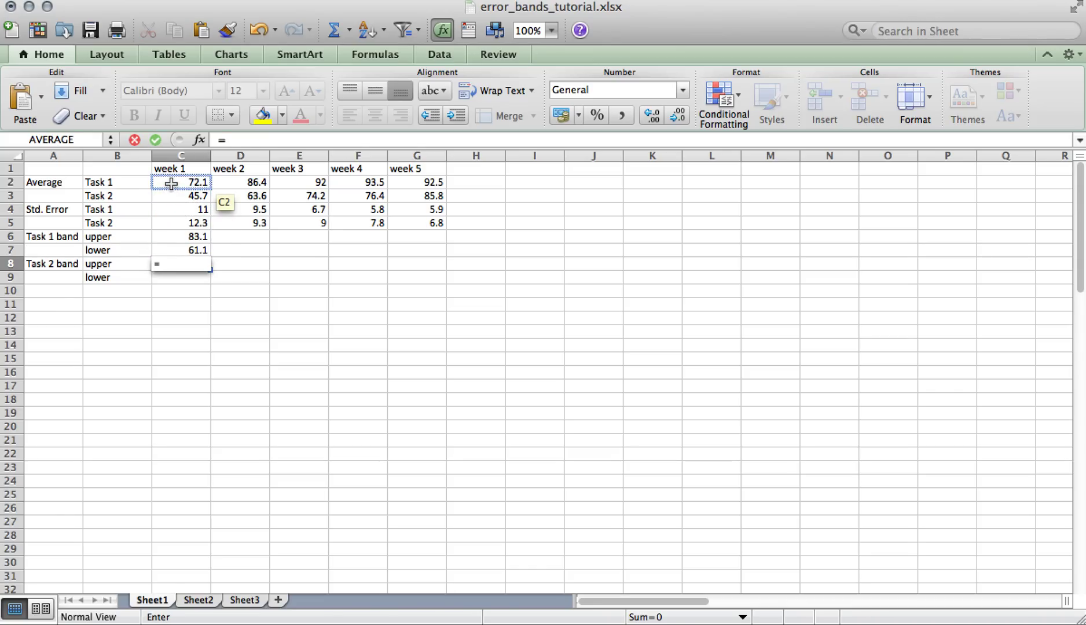
left_click(172, 195)
type("+")
left_click(173, 224)
key("Return")
type("=")
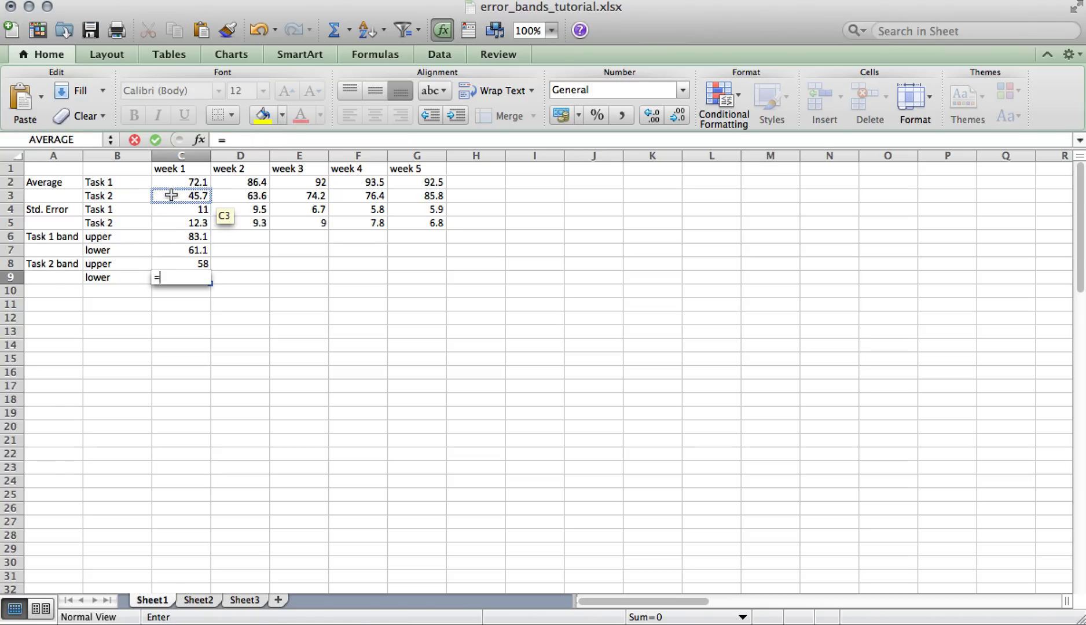
left_click(171, 195)
type("-")
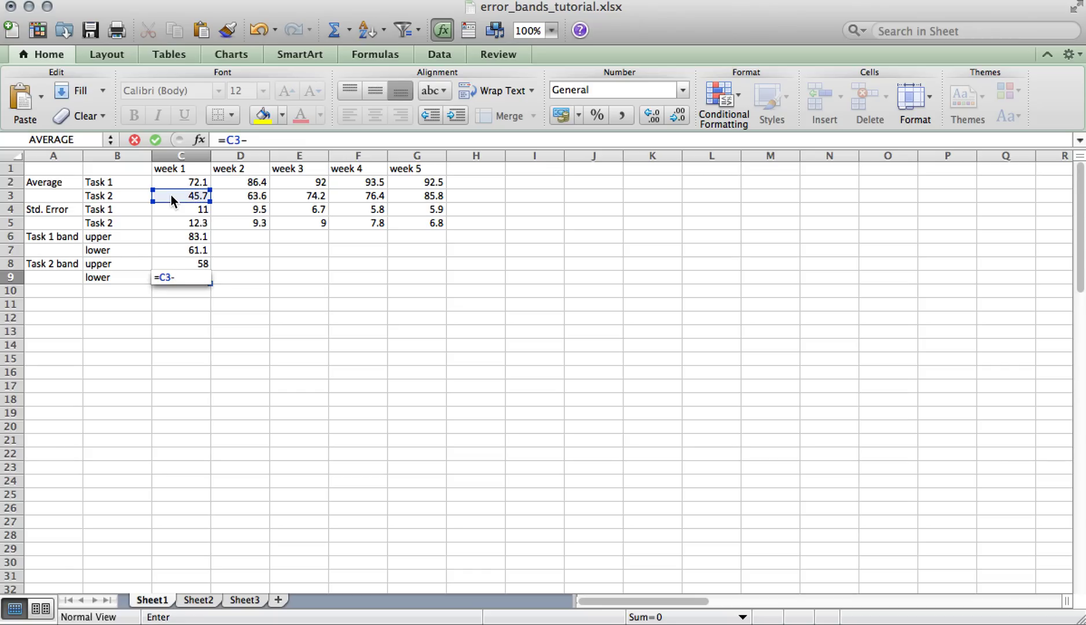
left_click(170, 223)
key("Return")
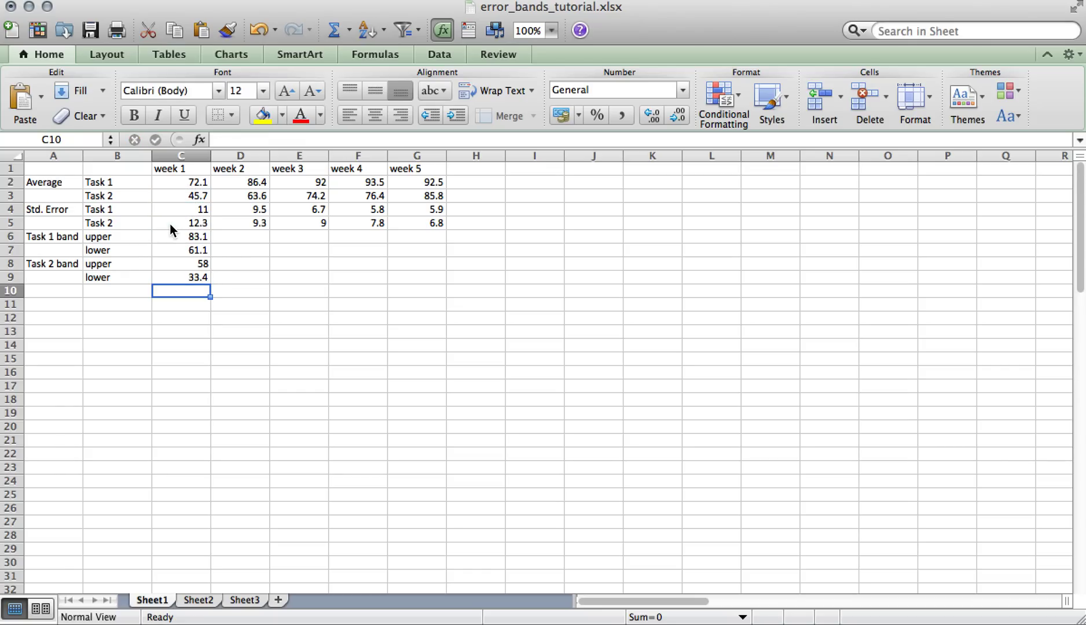
left_click_drag(169, 236, 423, 287)
left_click(408, 317)
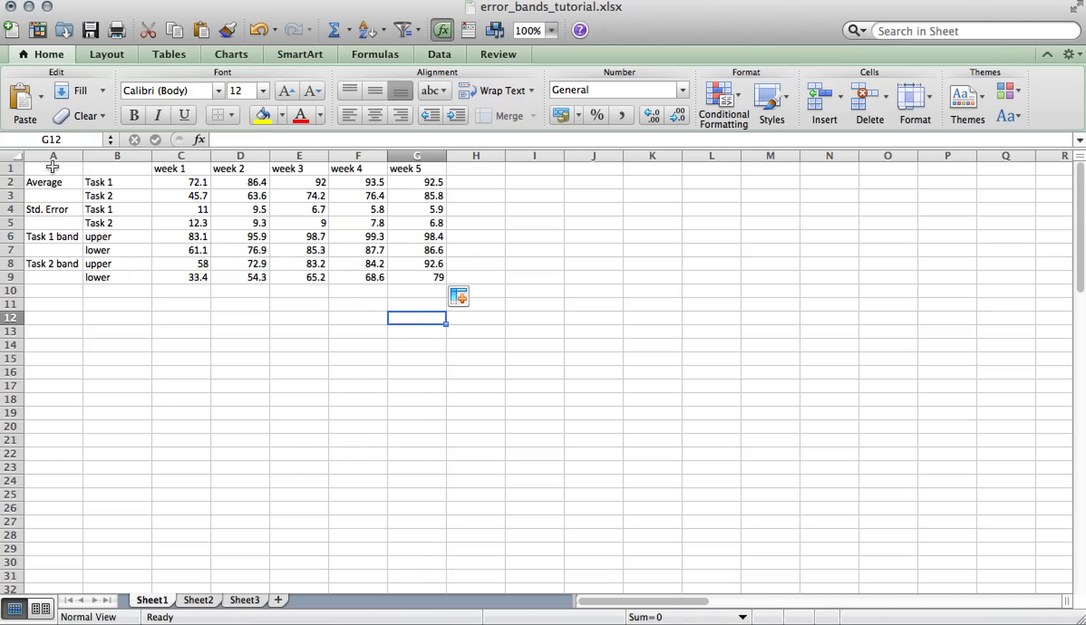
Step: Insert a Marked Line chart of A1:G9 plotted by row, placed beside the table
left_click_drag(50, 168, 418, 277)
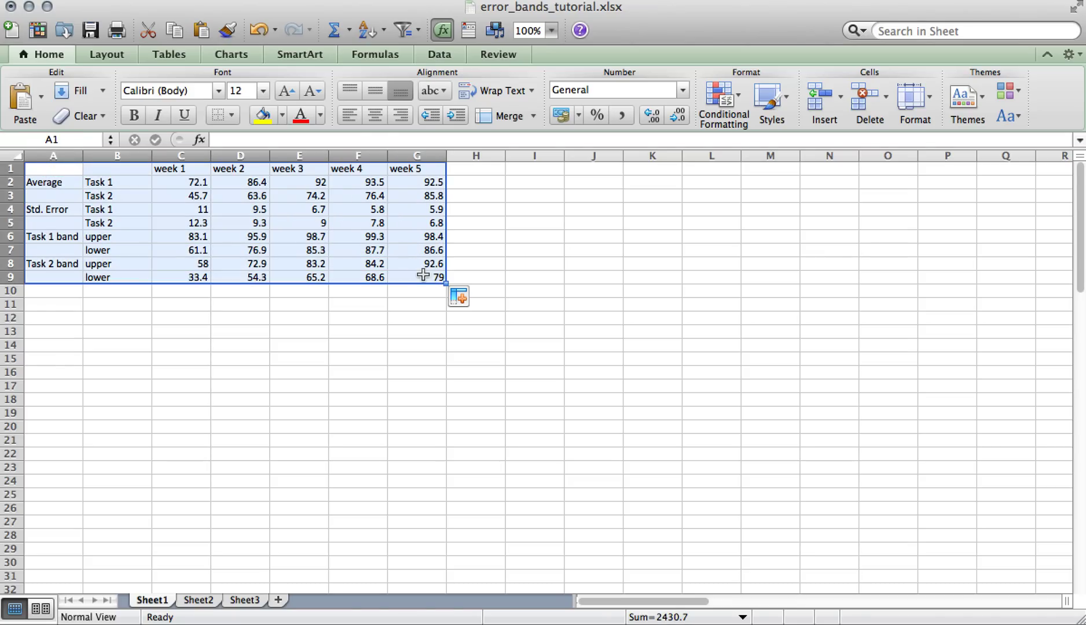
left_click(233, 58)
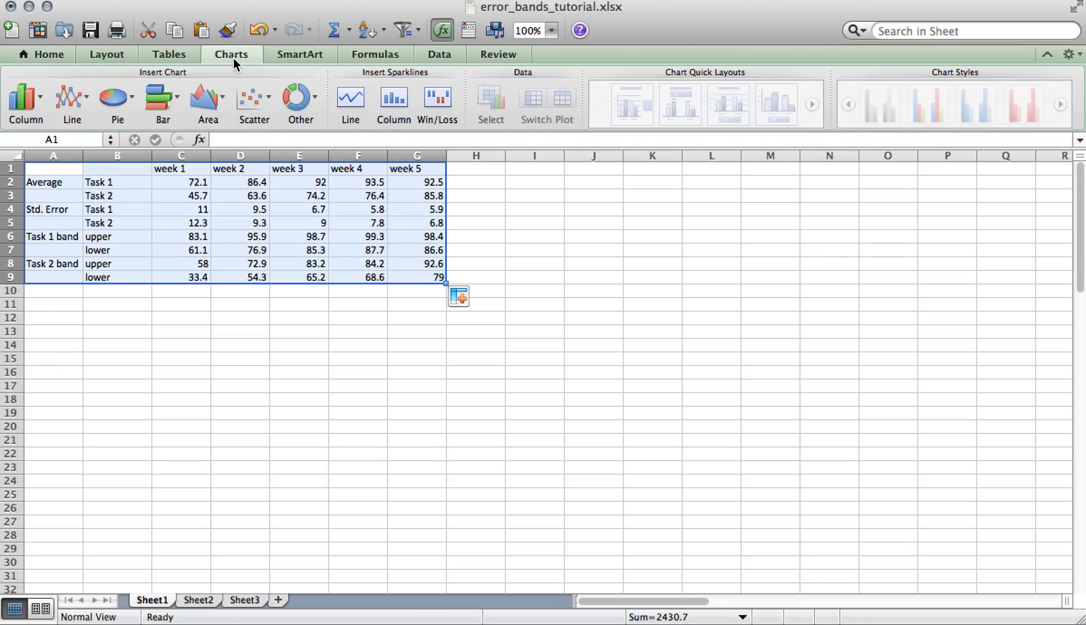
left_click(80, 102)
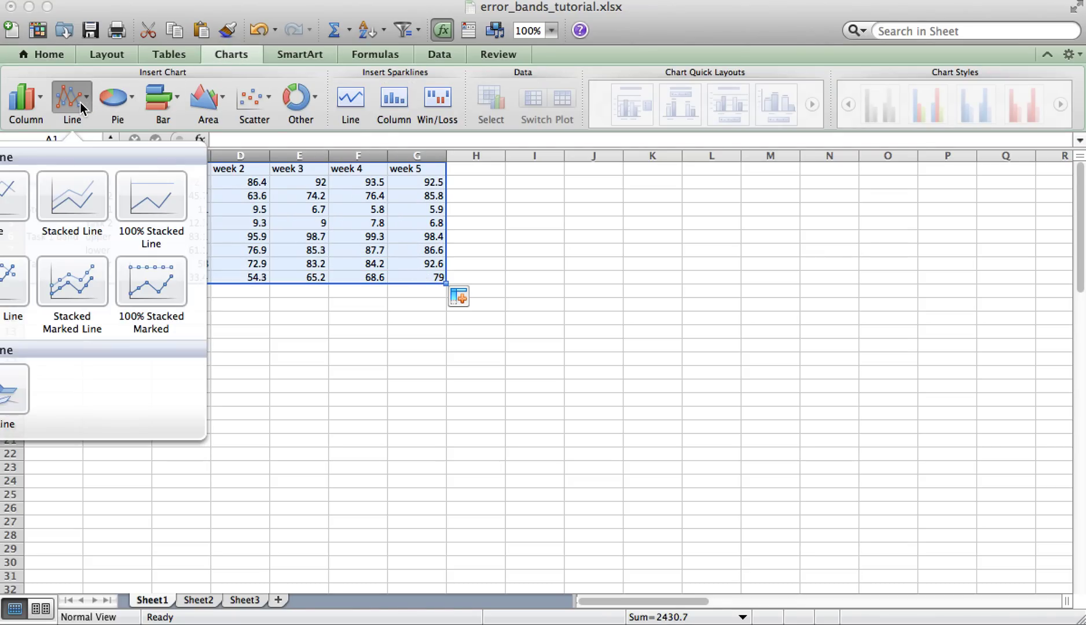
left_click(18, 285)
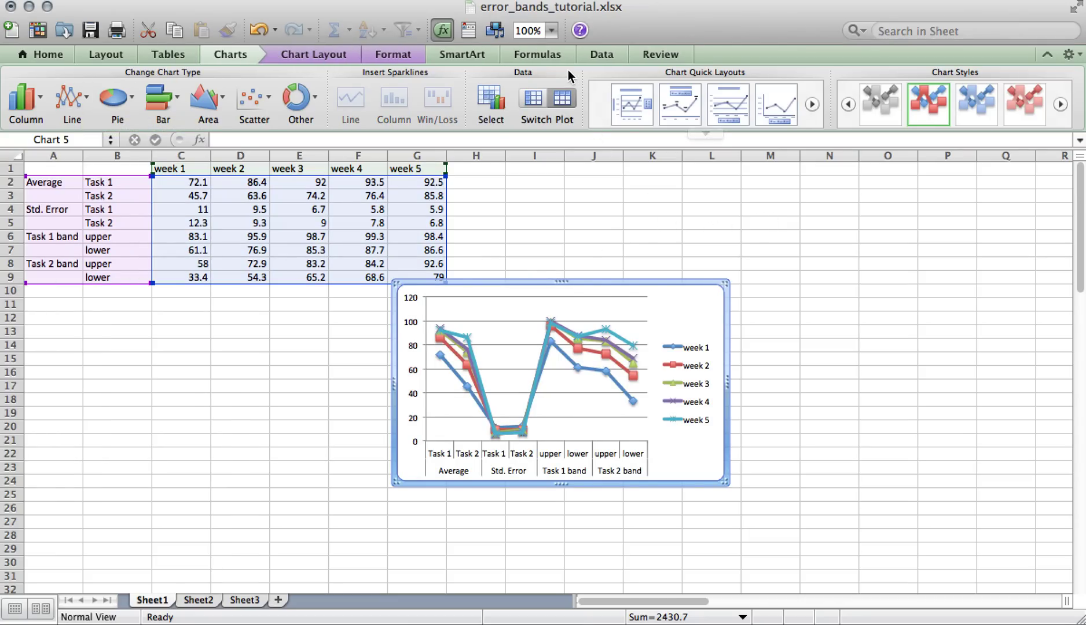
left_click(533, 105)
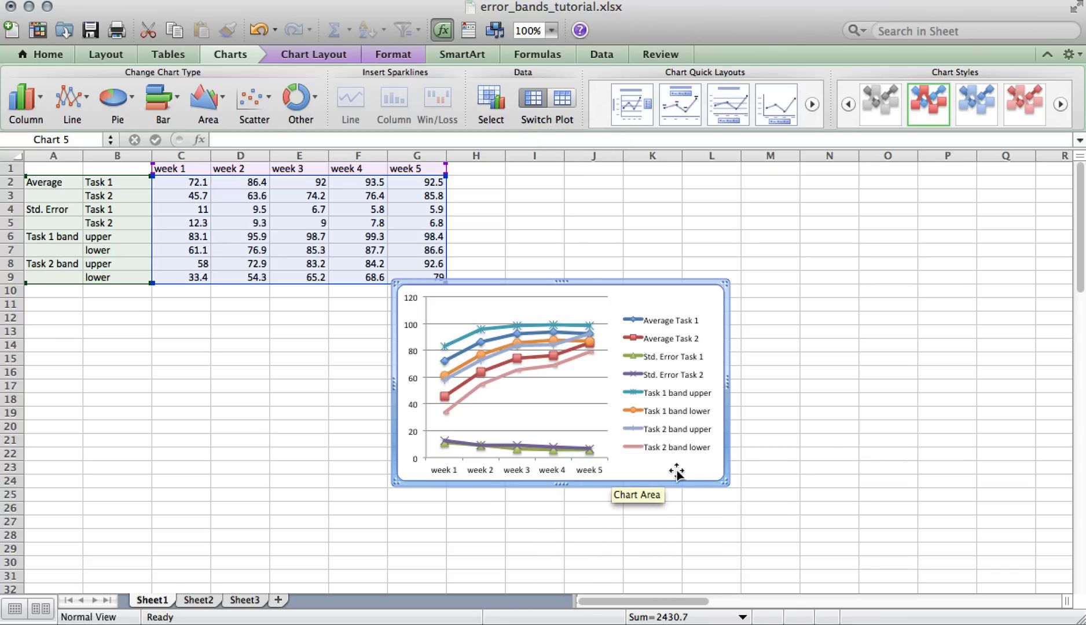
left_click_drag(677, 472, 867, 467)
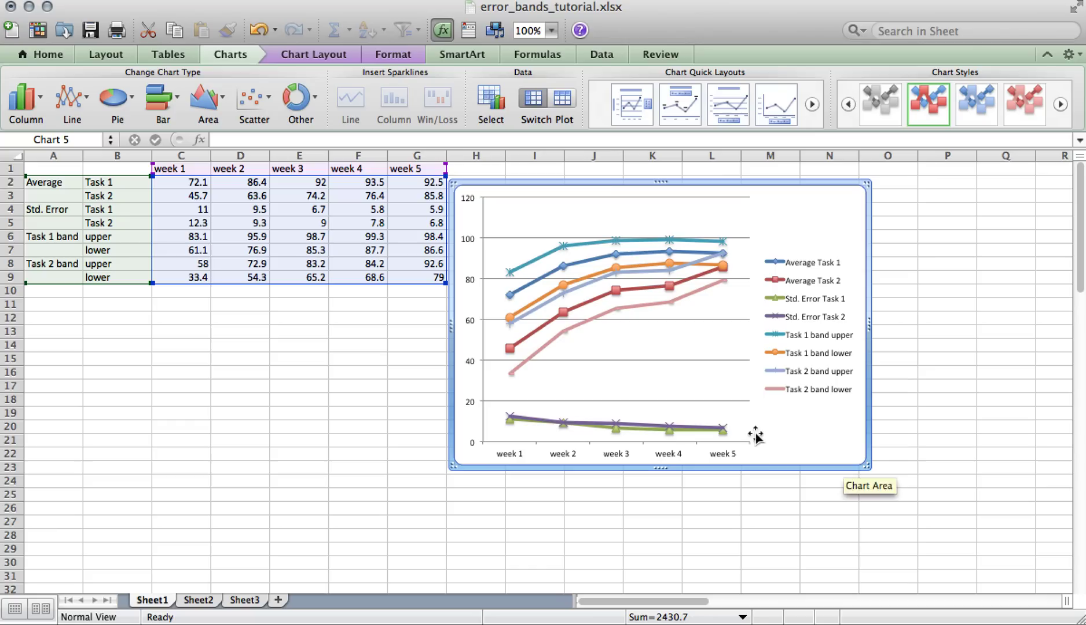
Step: Delete the Std. Error Task 1 and Task 2 series and the horizontal gridlines from the chart
left_click(715, 432)
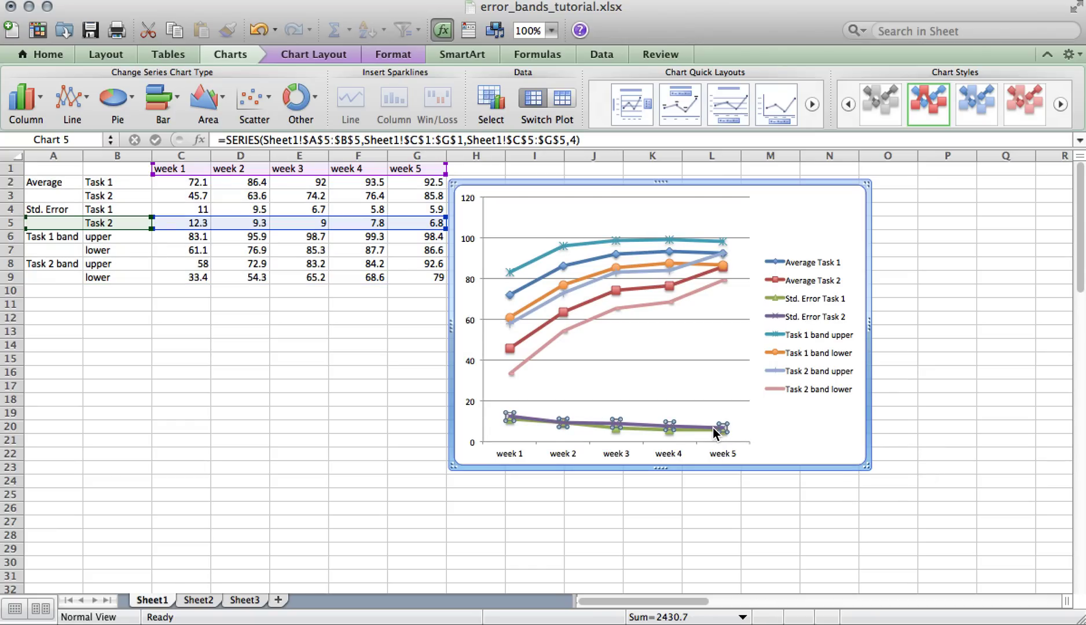
key("Delete")
left_click(713, 429)
key("Delete")
left_click(697, 402)
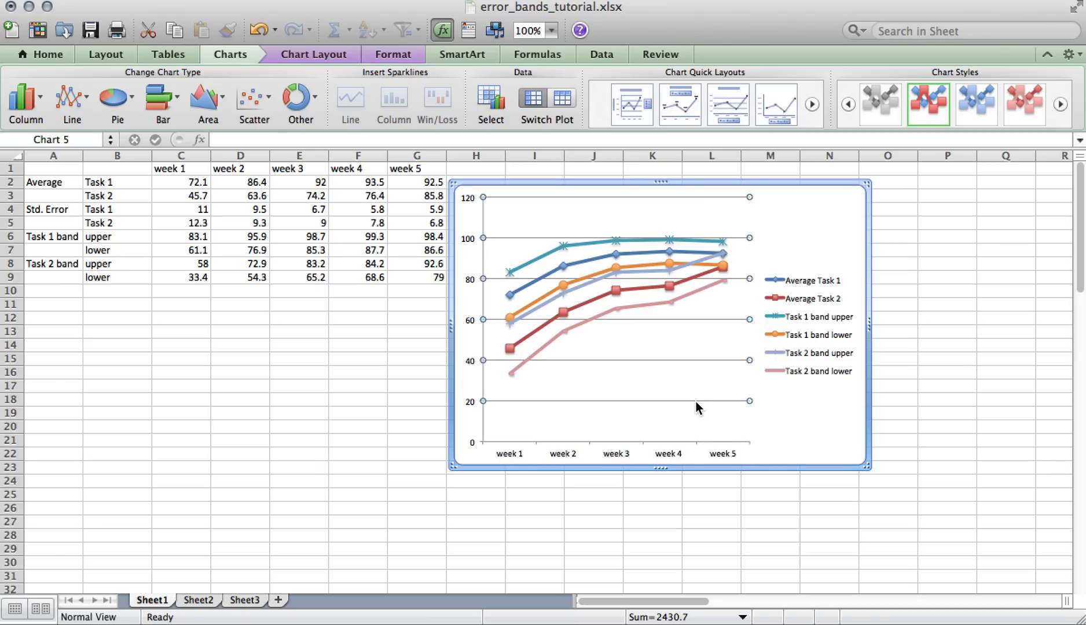
key("Delete")
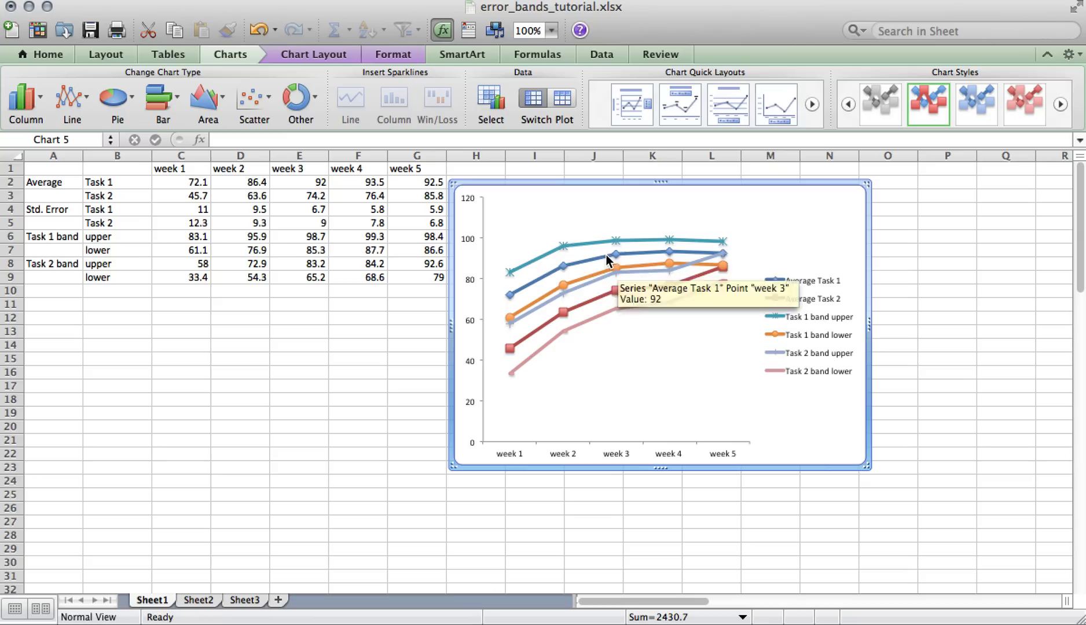
mouse_move(531, 260)
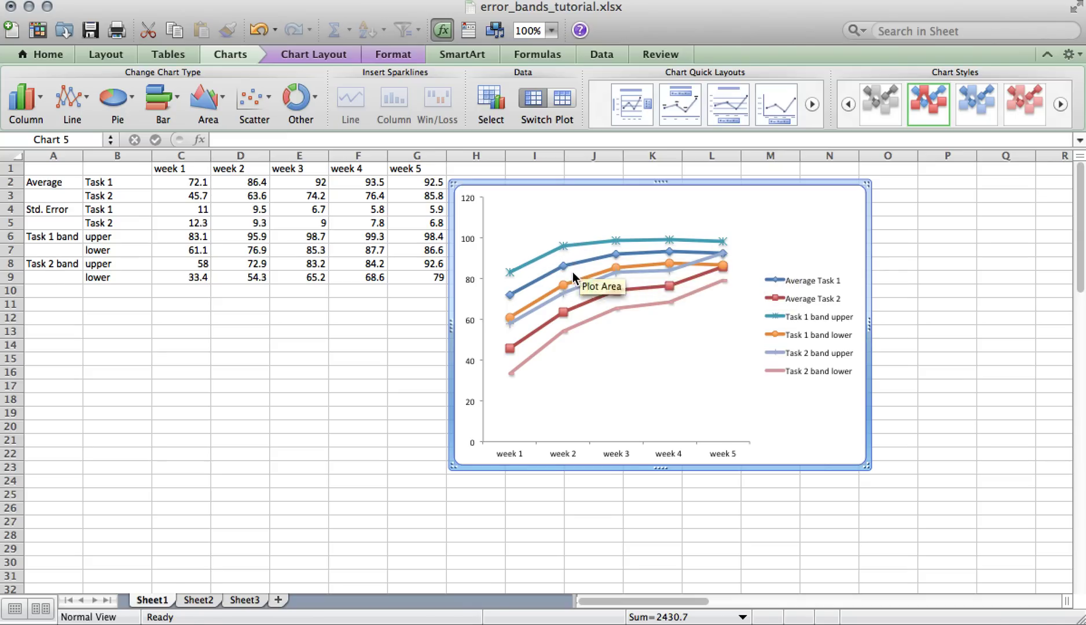
mouse_move(561, 276)
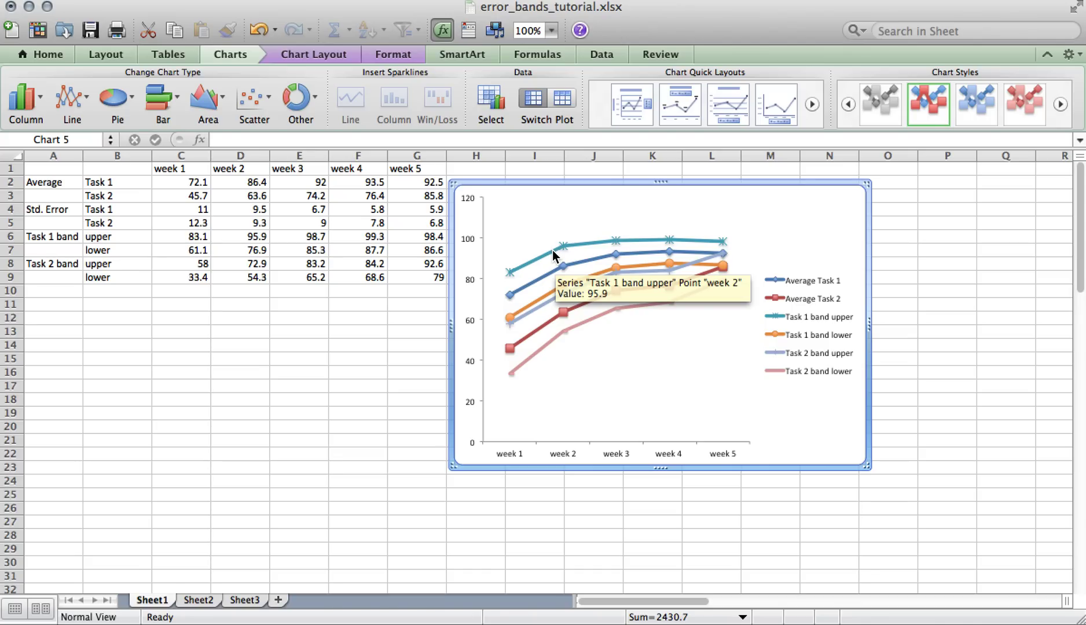
Step: Change the Task 1 band upper and lower series to a 2-D Area chart type
left_click(552, 251)
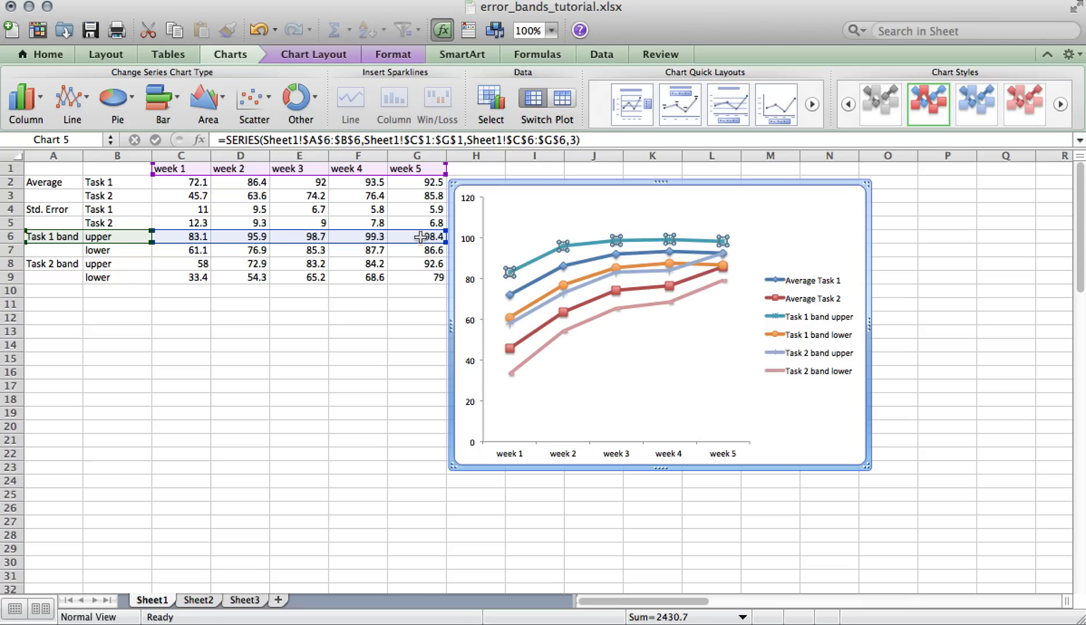
right_click(545, 259)
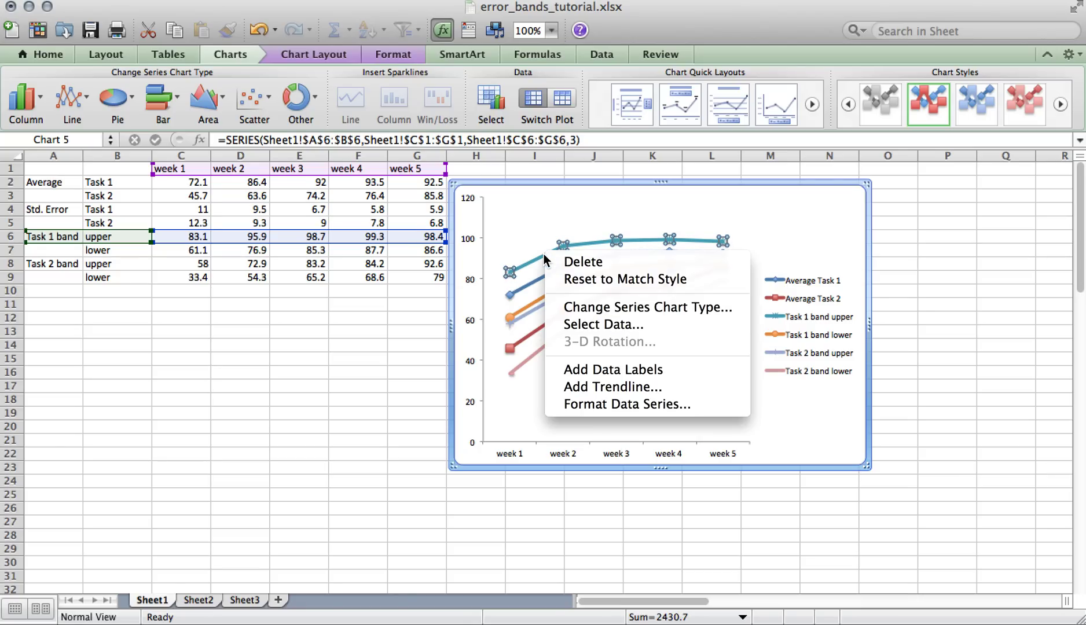
left_click(624, 313)
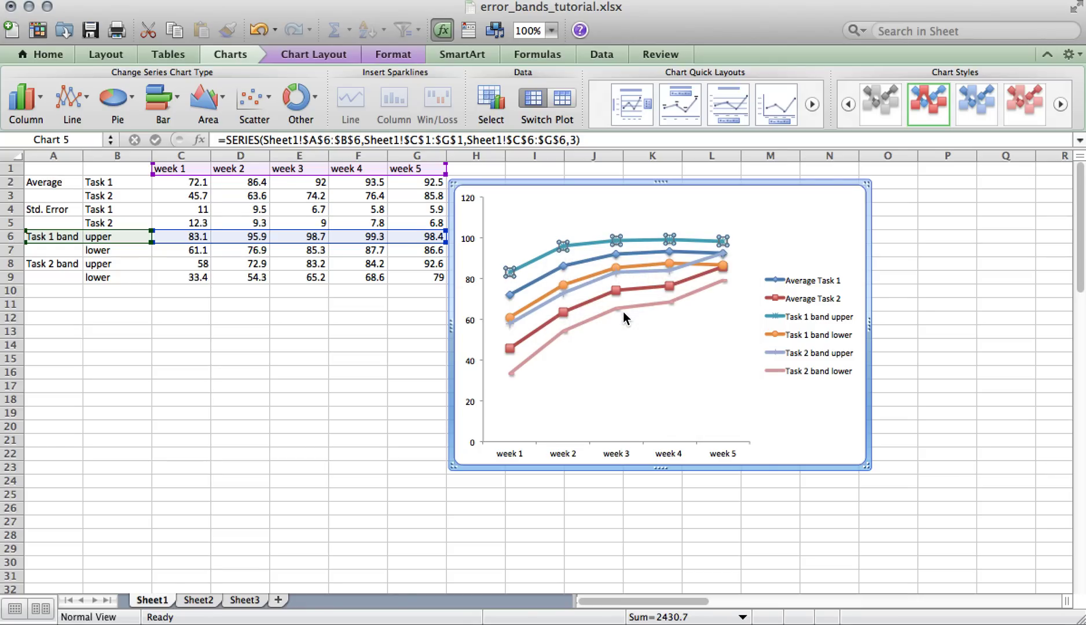
left_click(203, 102)
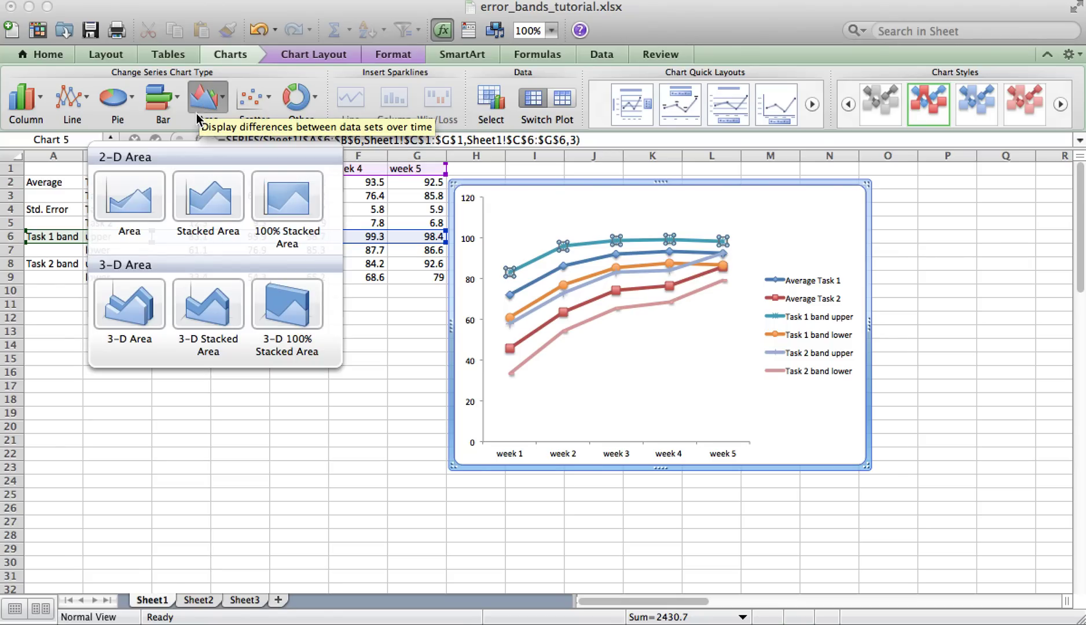
left_click(140, 200)
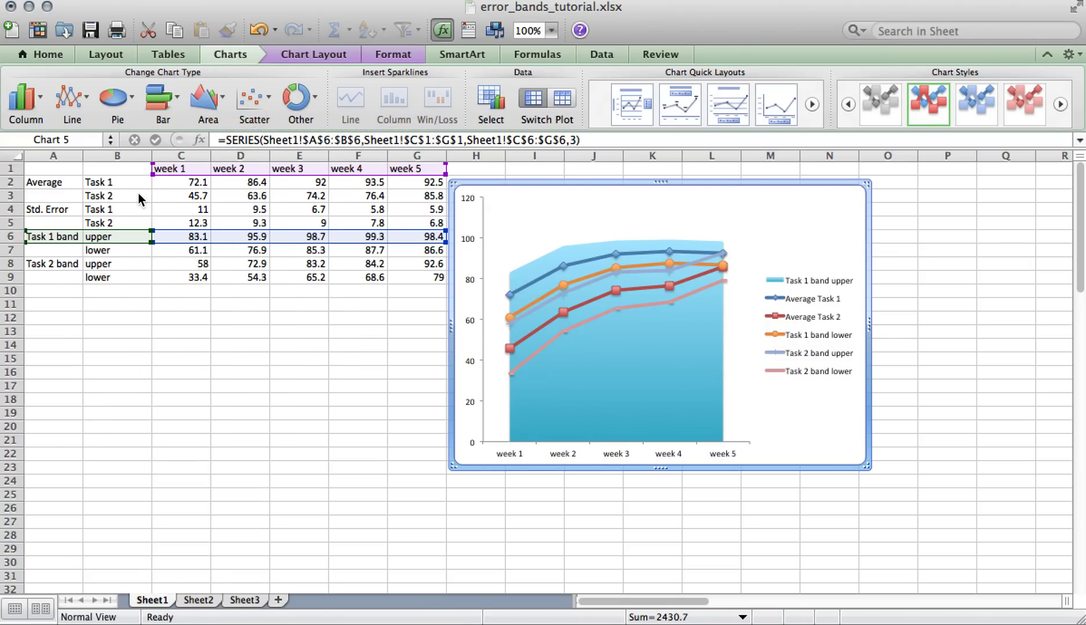
left_click(542, 297)
right_click(542, 297)
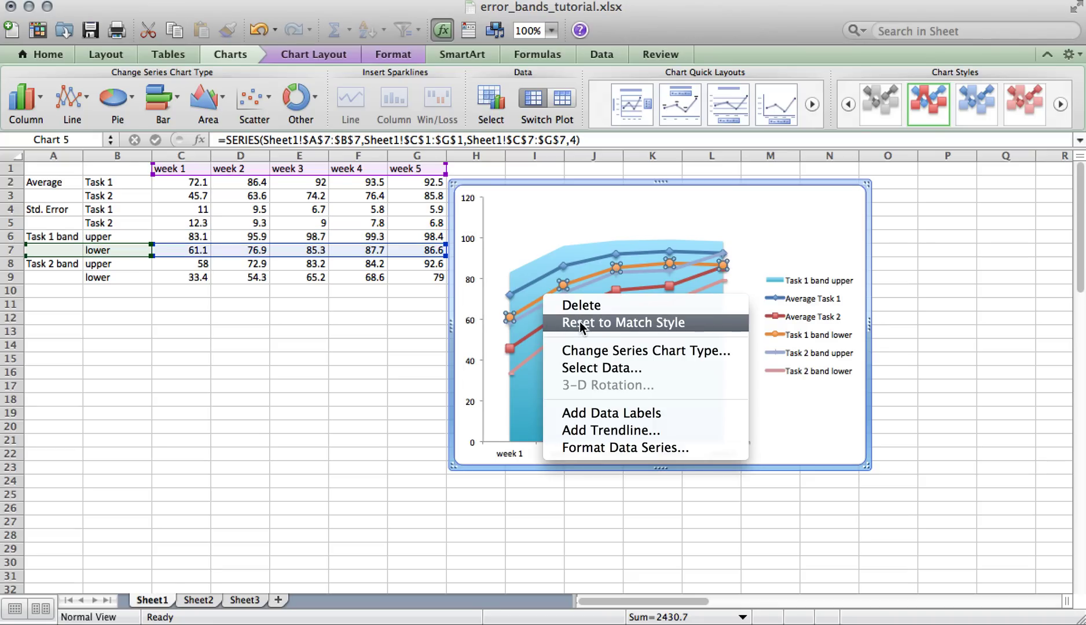
left_click(590, 350)
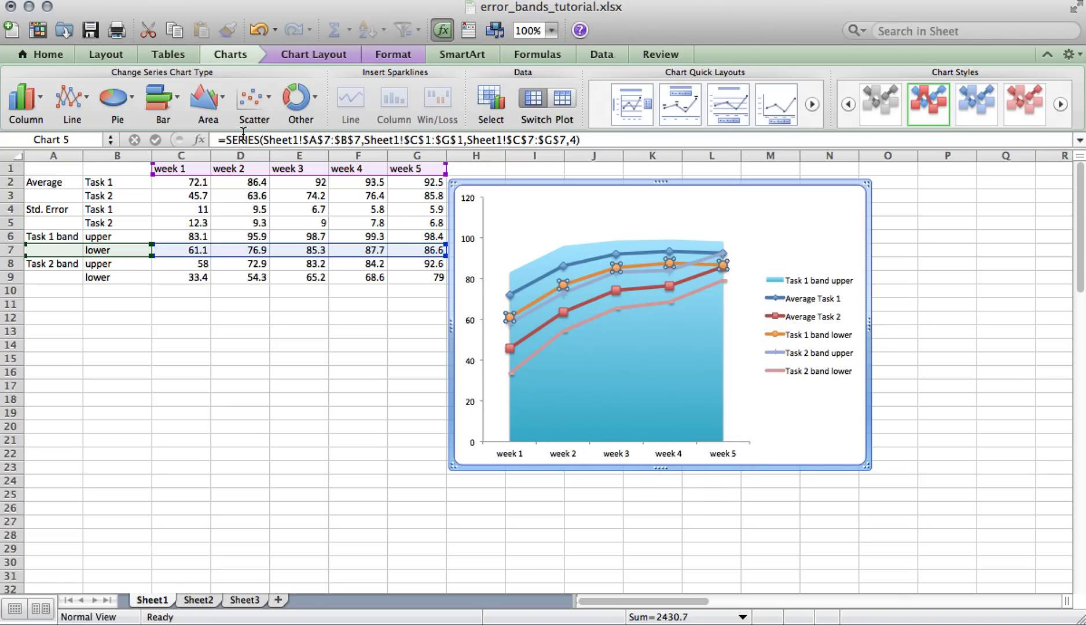
left_click(207, 99)
left_click(123, 204)
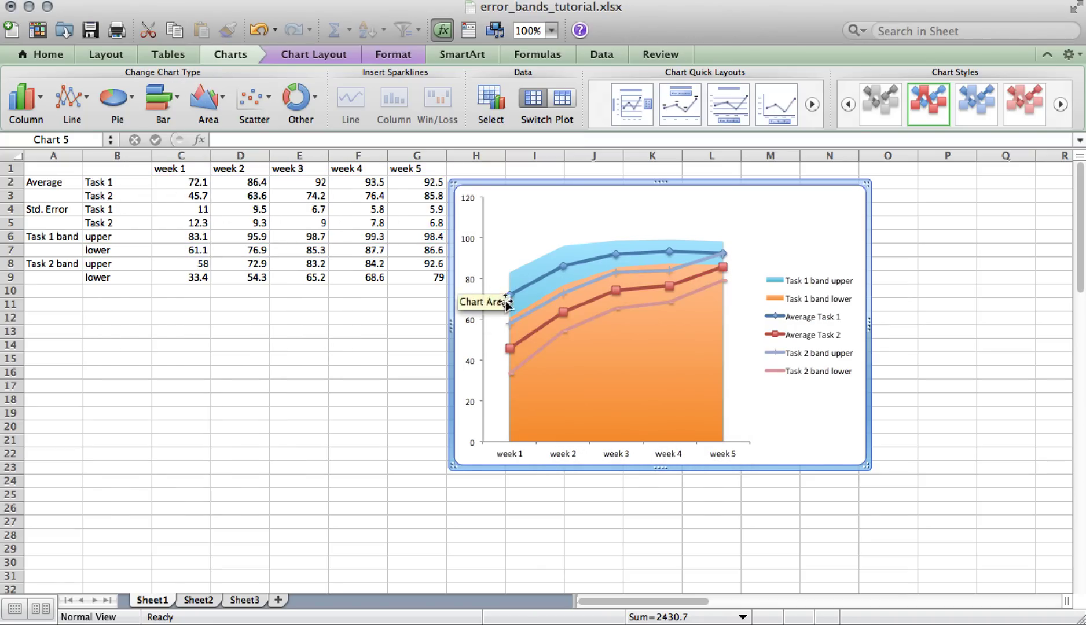
Step: Change the Task 2 band upper and lower series to a 2-D Area chart type
left_click(544, 306)
right_click(544, 306)
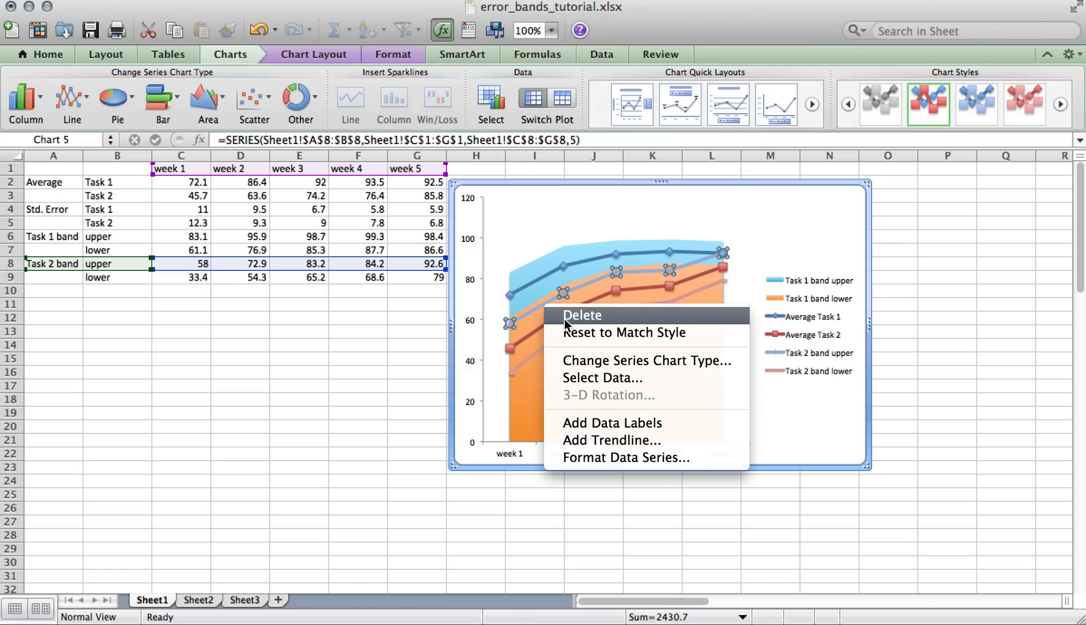
left_click(600, 364)
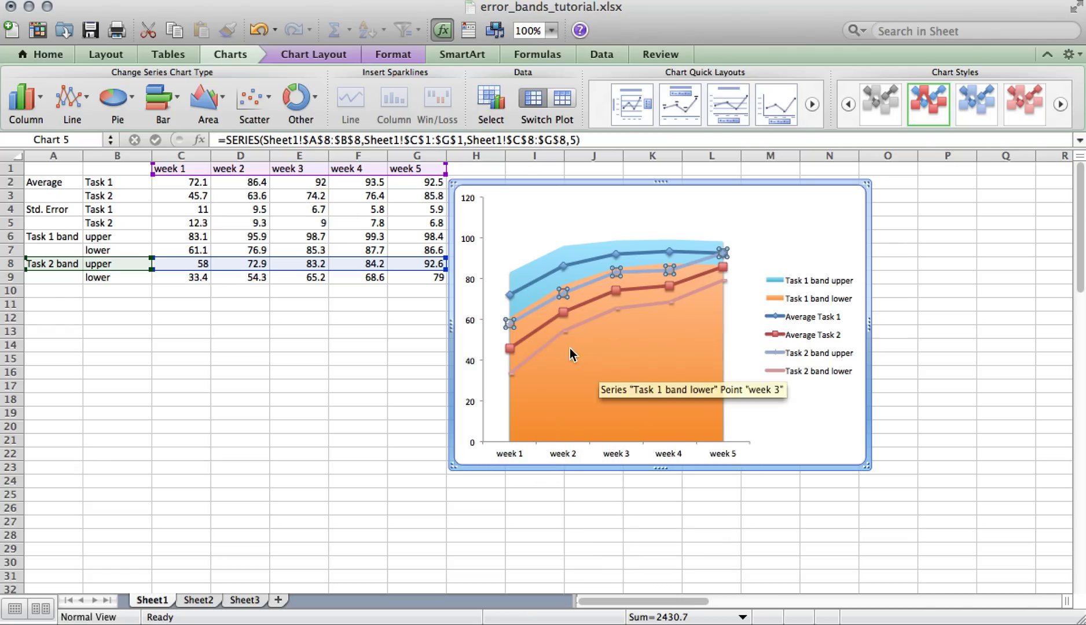
left_click(207, 100)
left_click(146, 189)
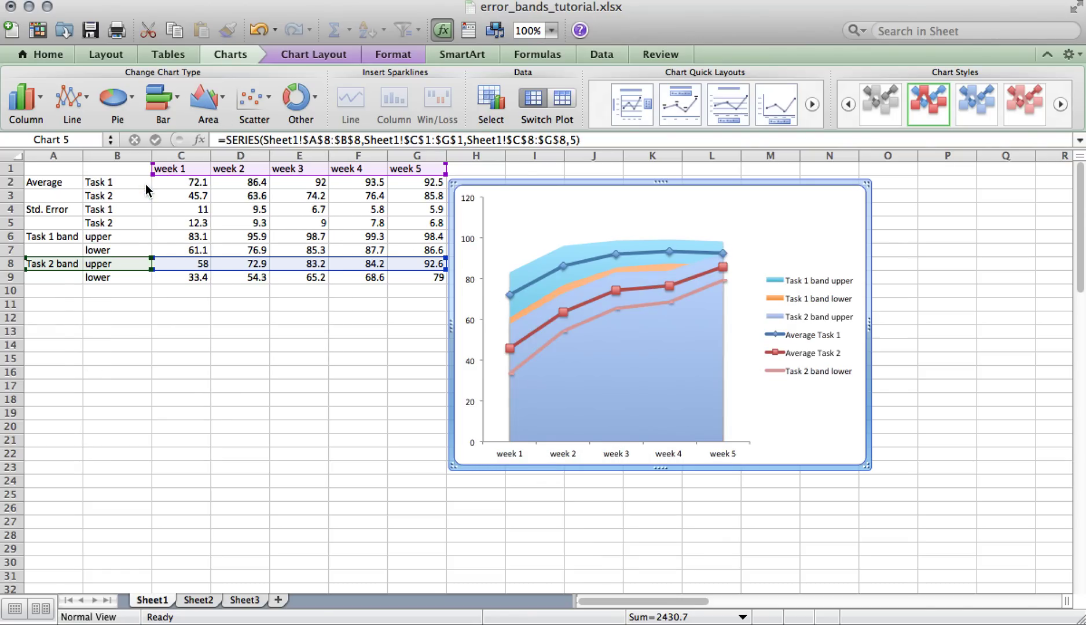
left_click(554, 337)
right_click(554, 337)
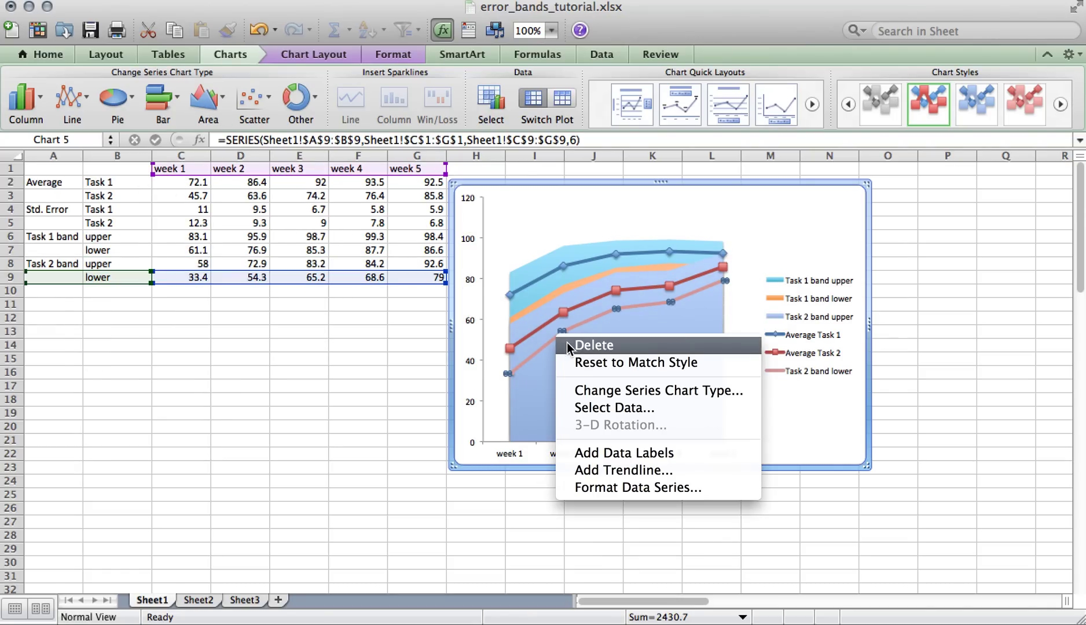
left_click(600, 390)
left_click(203, 104)
left_click(146, 189)
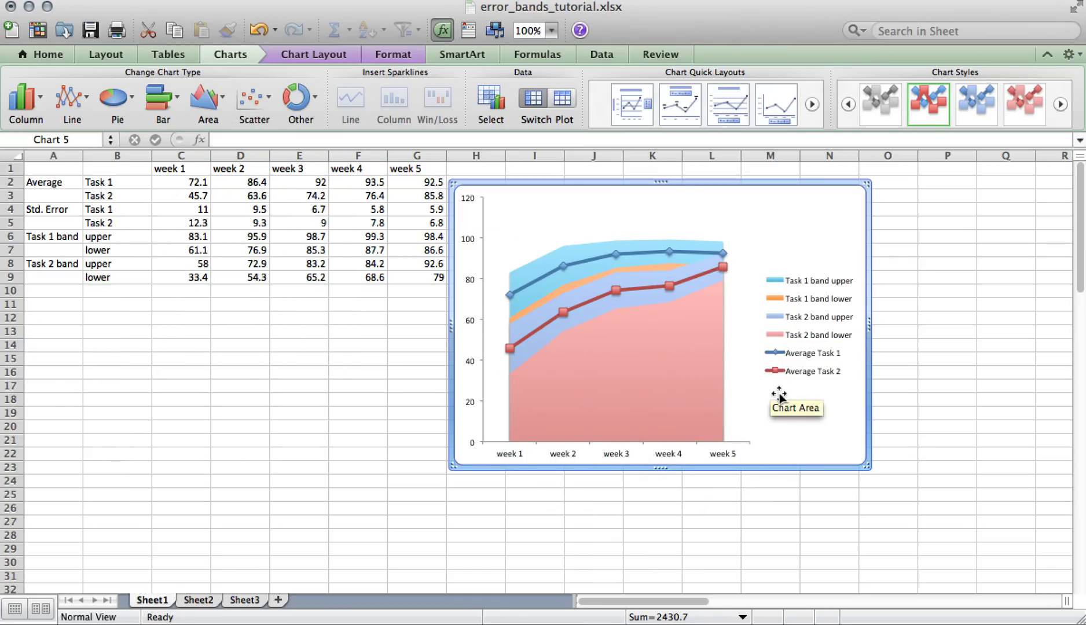
left_click(653, 345)
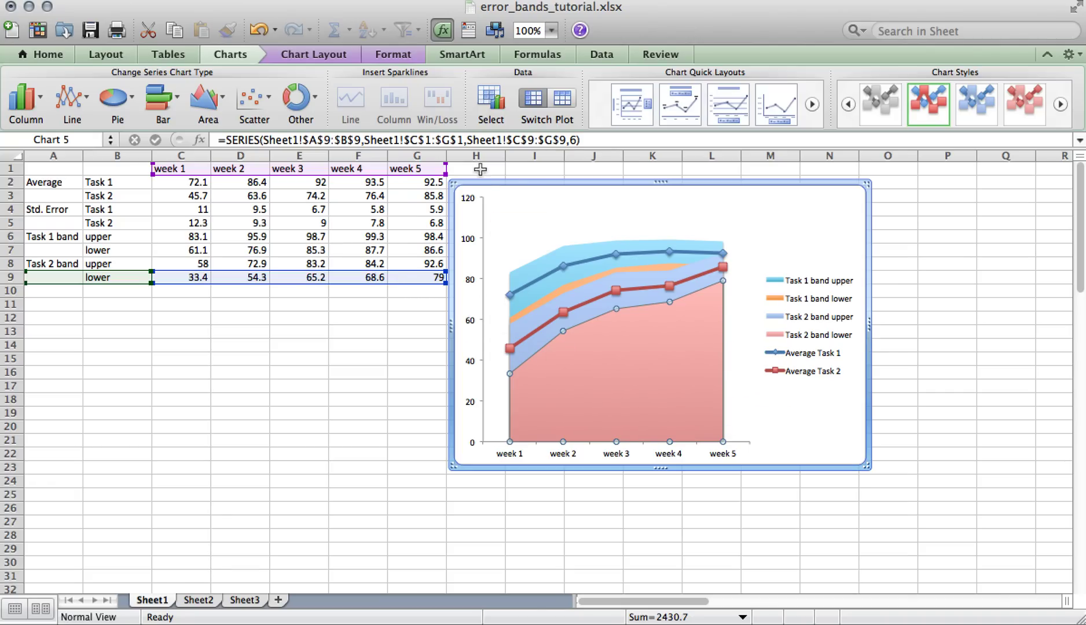
Step: Give the Task 2 band lower area no fill, a new outline colour and no shadow
left_click(394, 54)
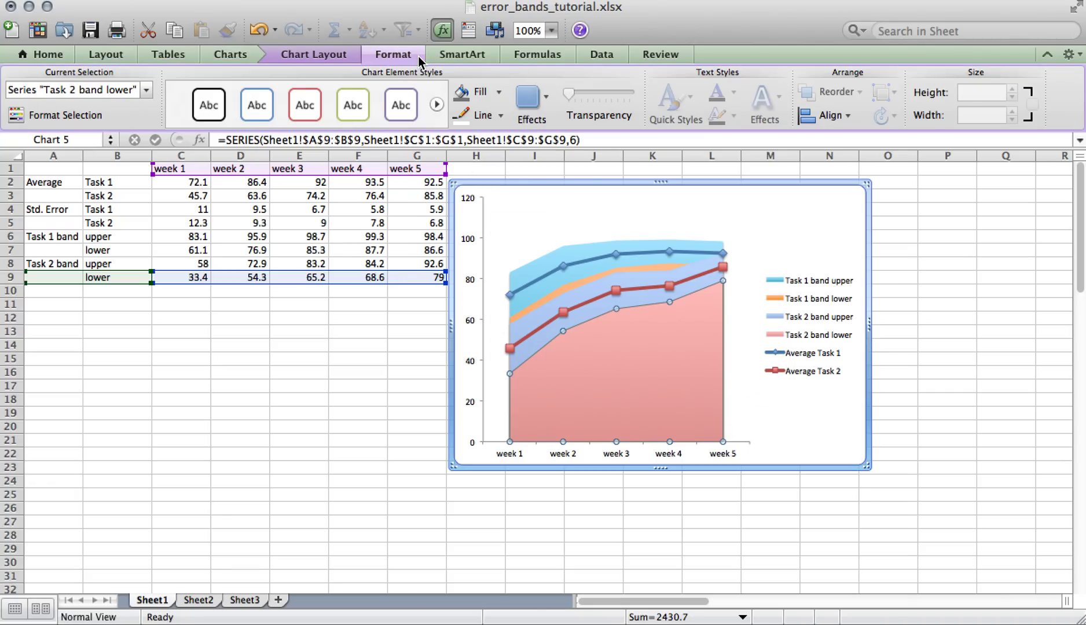
left_click(500, 93)
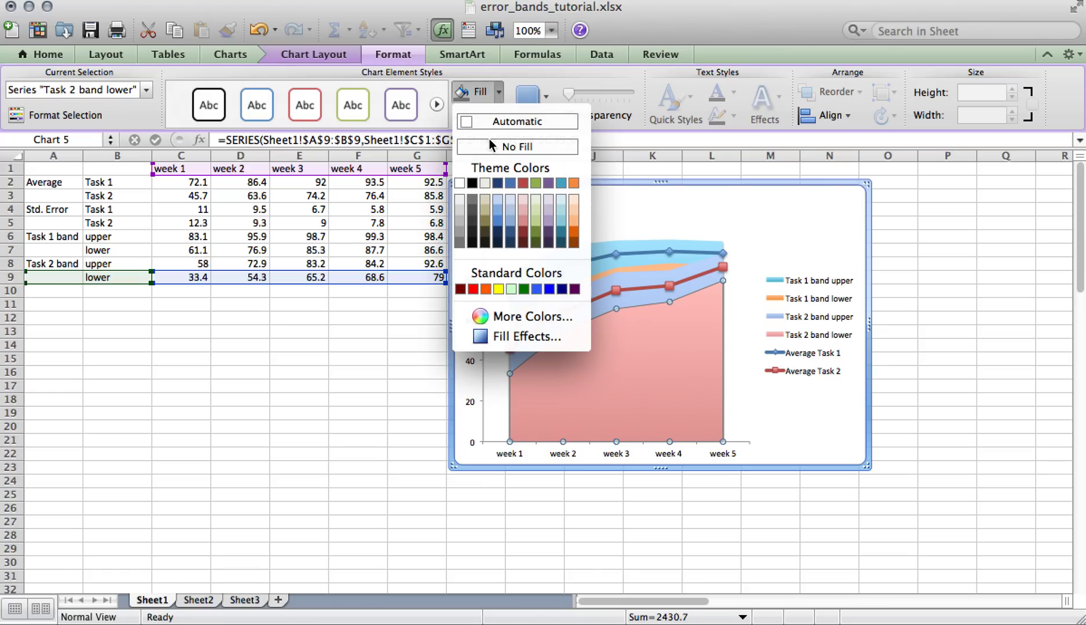
left_click(460, 183)
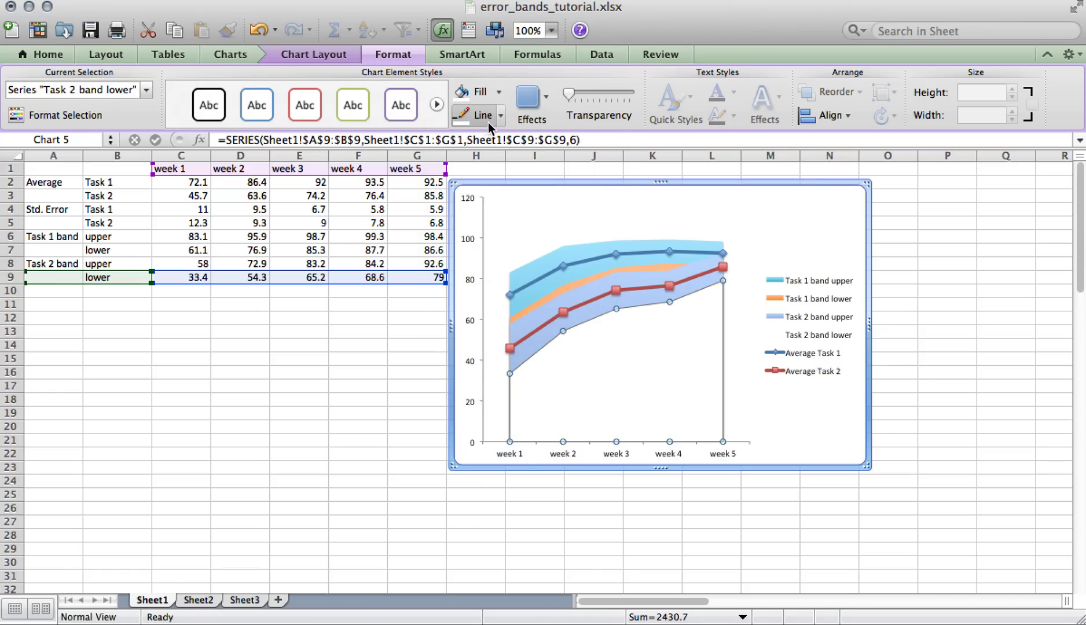
left_click(501, 118)
left_click(472, 177)
left_click(533, 103)
mouse_move(582, 135)
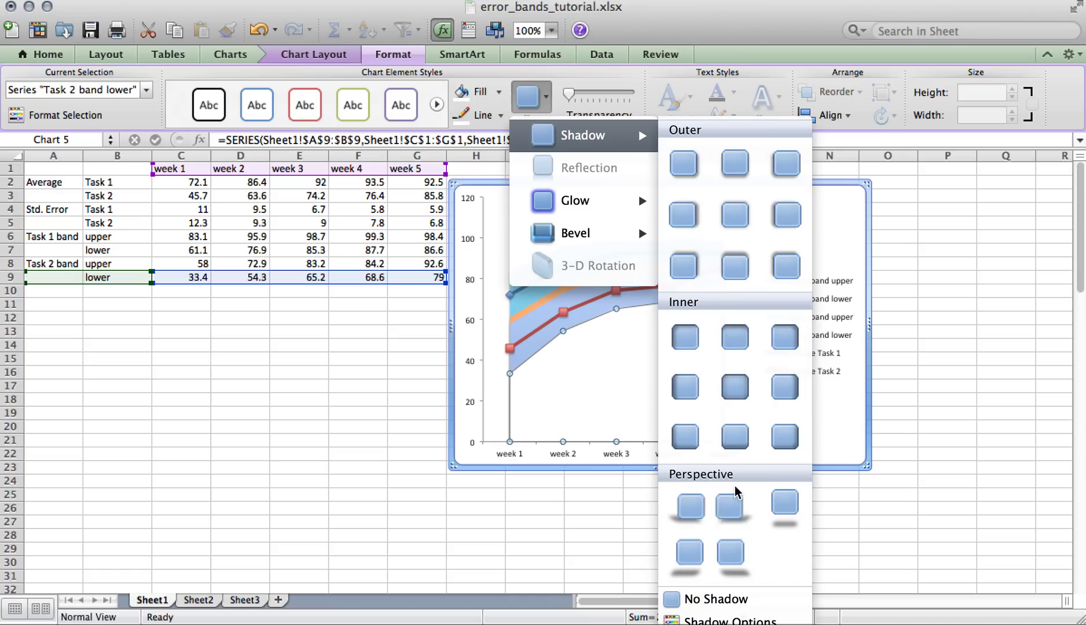
left_click(719, 597)
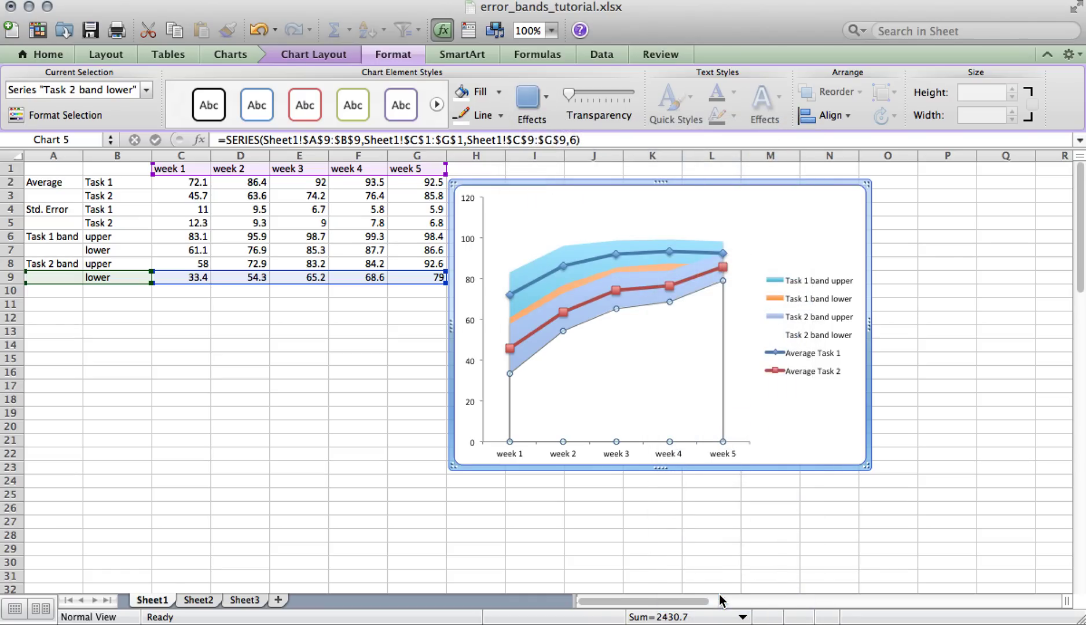
Step: Remove the shadow from the Task 1 band lower area
left_click(645, 269)
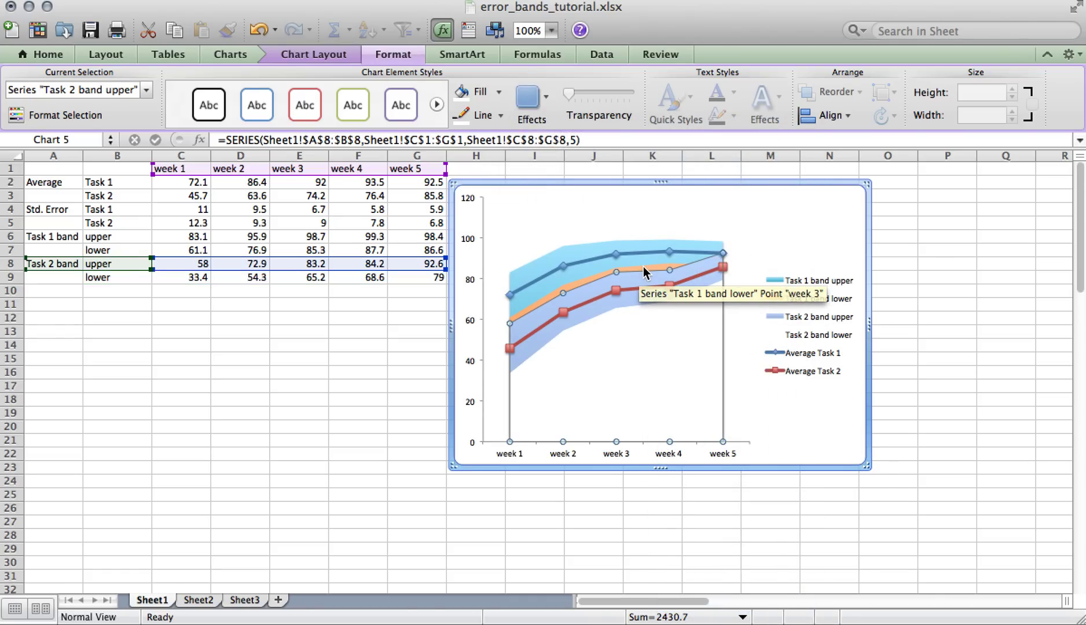
left_click(643, 266)
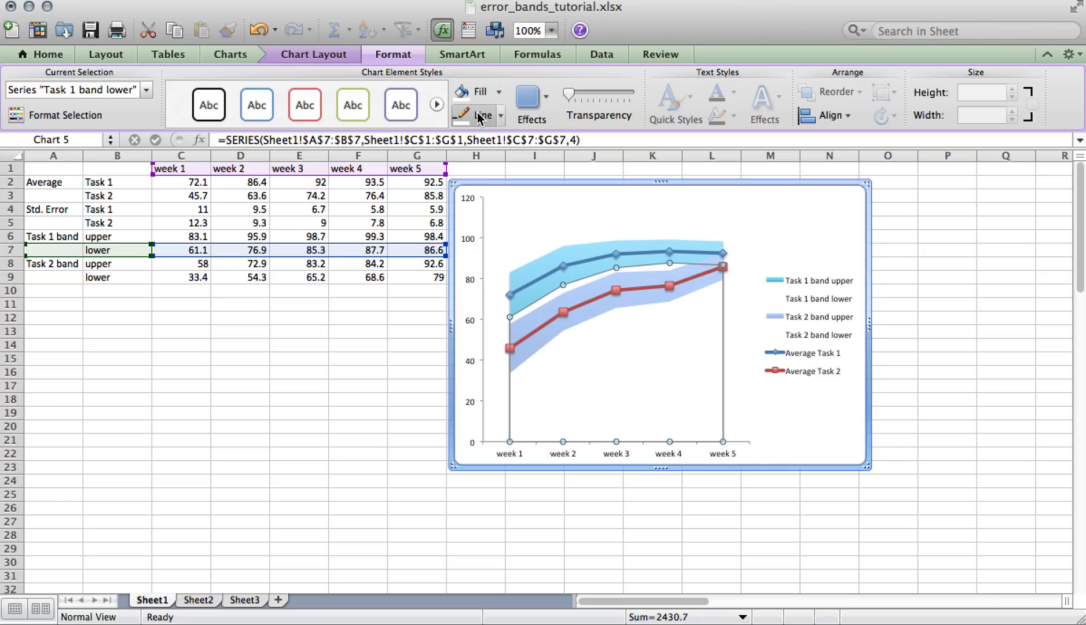
left_click(528, 99)
mouse_move(553, 140)
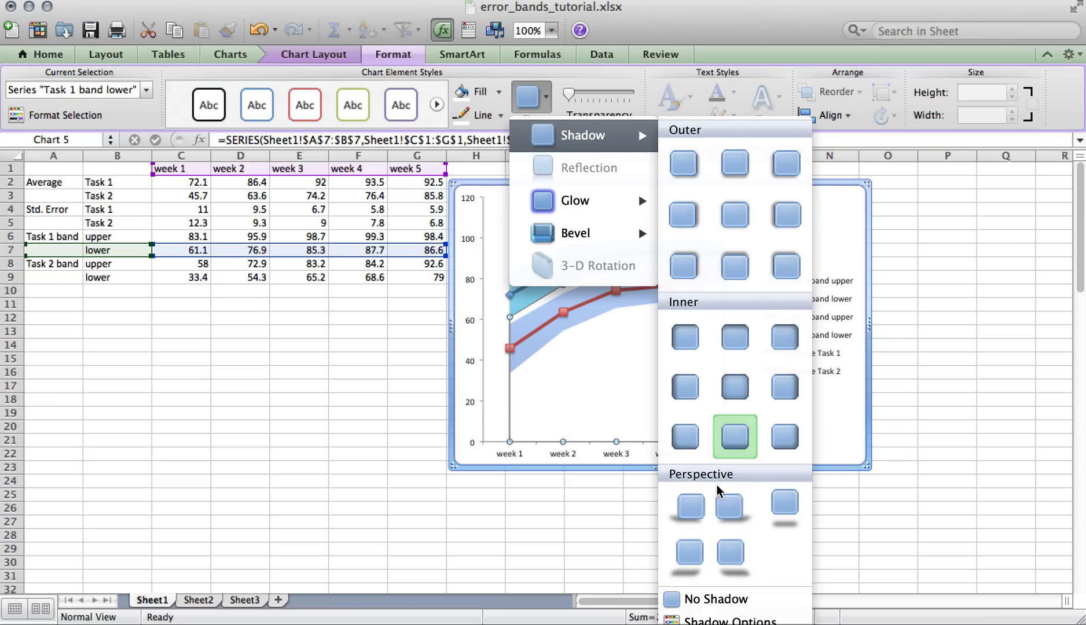
left_click(710, 600)
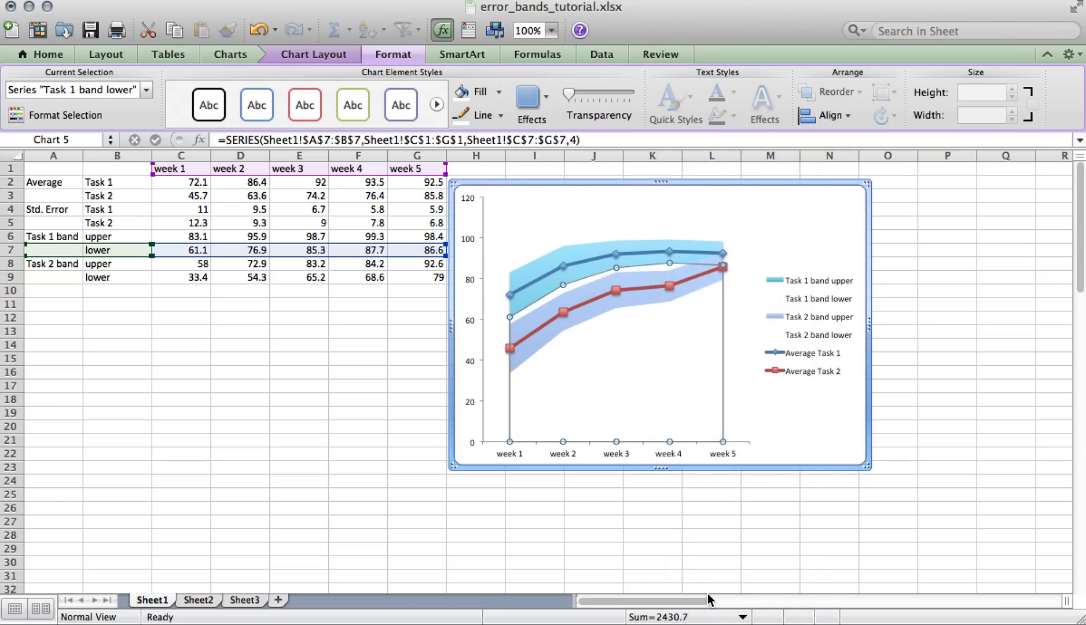
left_click(794, 444)
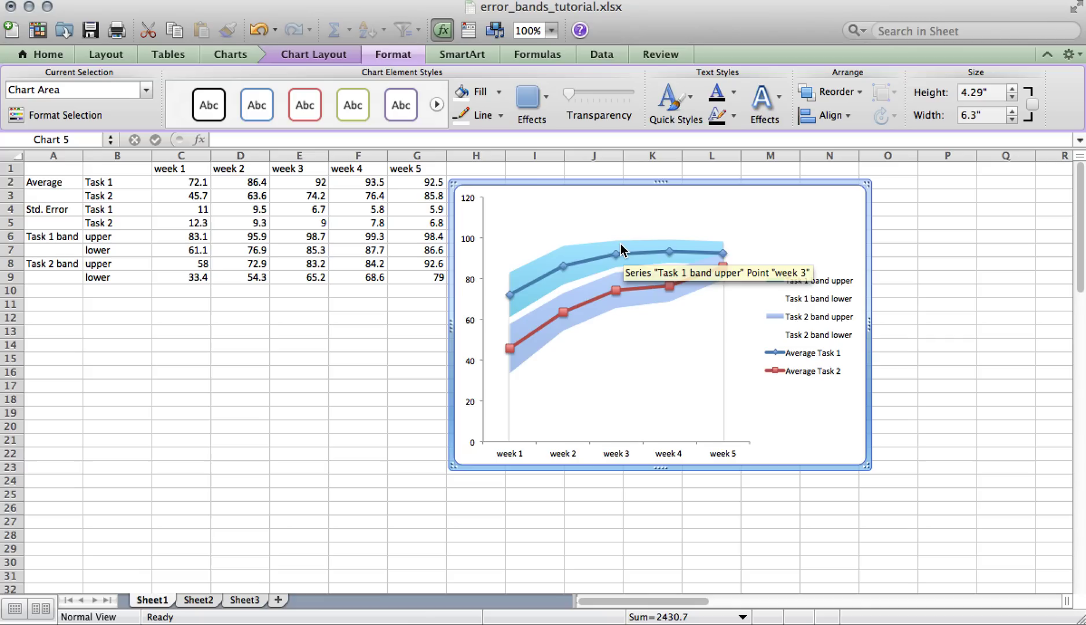
Step: Fill the Task 1 band upper area grey, with no outline and no shadow
left_click(550, 259)
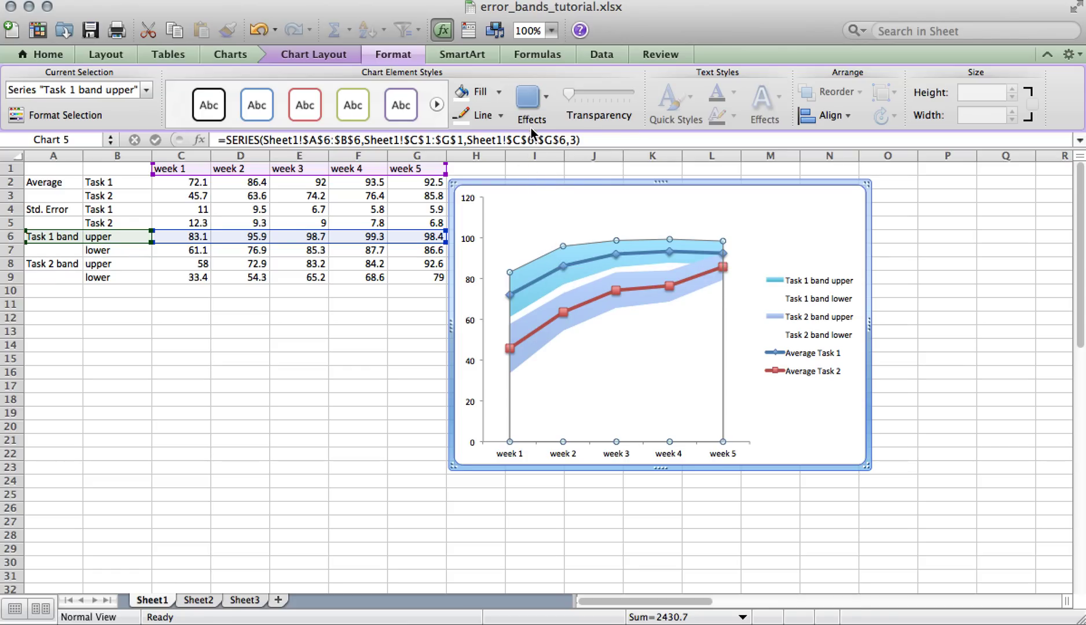
left_click(500, 93)
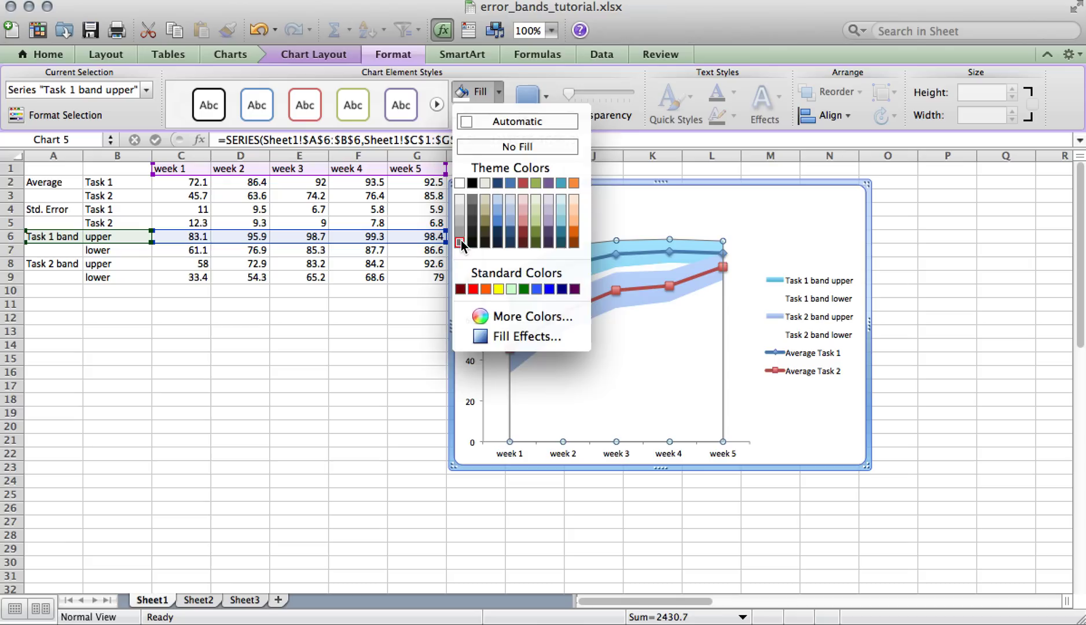
left_click(461, 240)
left_click(498, 121)
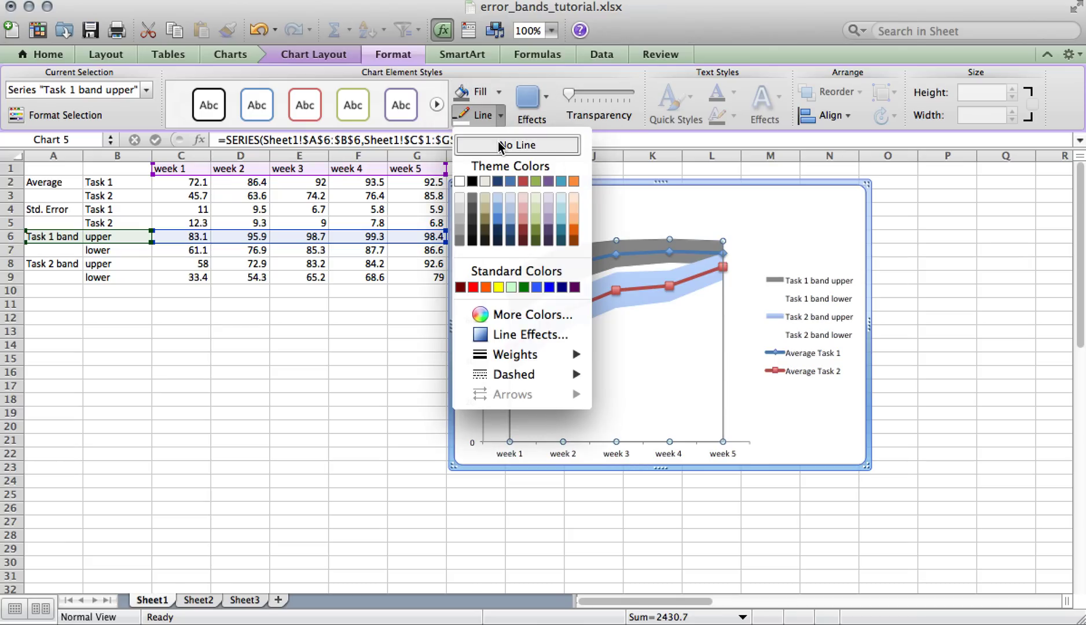
left_click(490, 144)
left_click(528, 98)
mouse_move(579, 136)
left_click(706, 599)
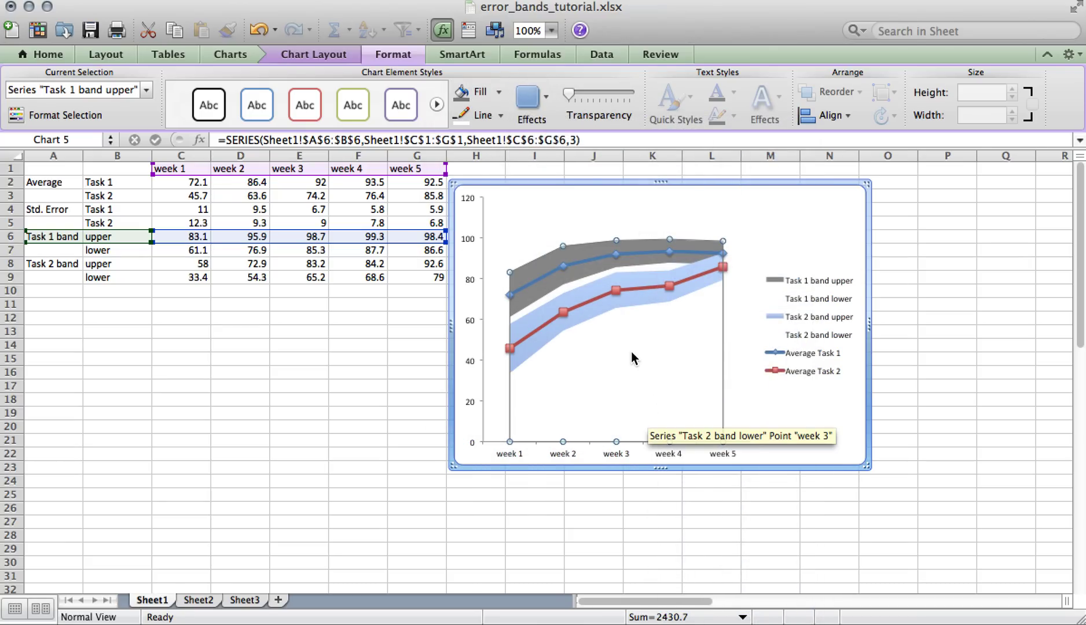
Step: Fill the Task 2 band upper area aqua, with no outline and no shadow
left_click(594, 311)
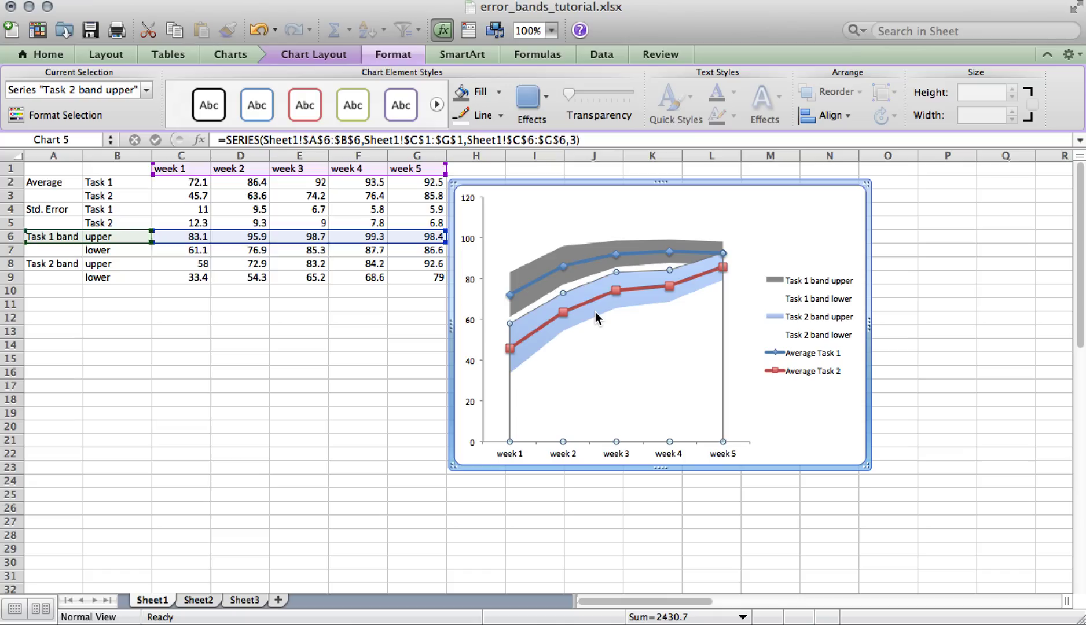
left_click(499, 92)
left_click(564, 184)
left_click(499, 120)
left_click(490, 148)
left_click(528, 98)
mouse_move(537, 135)
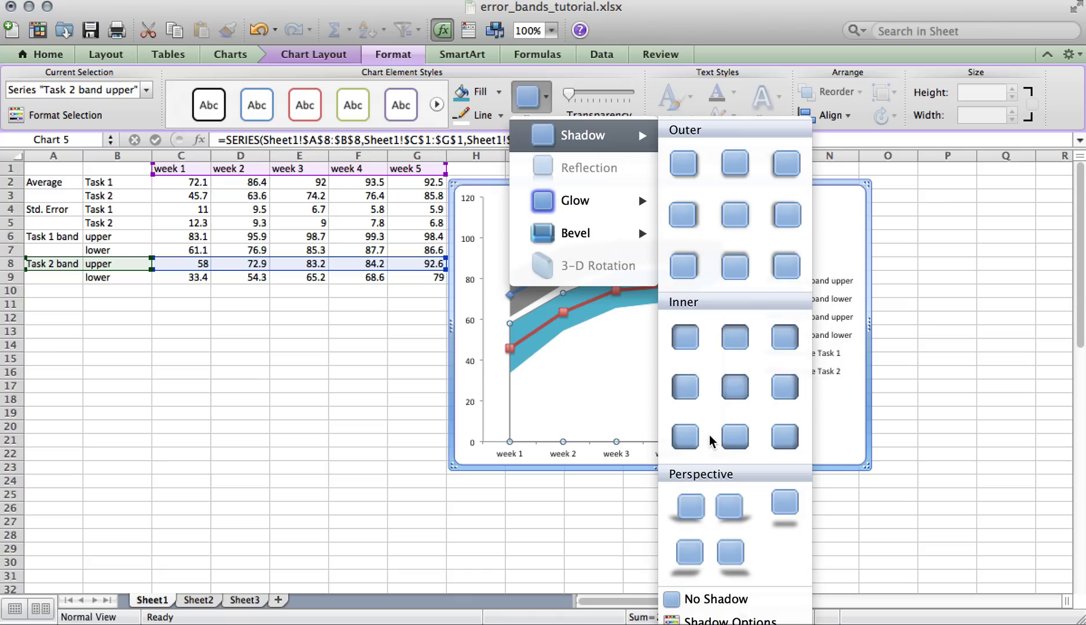
left_click(694, 599)
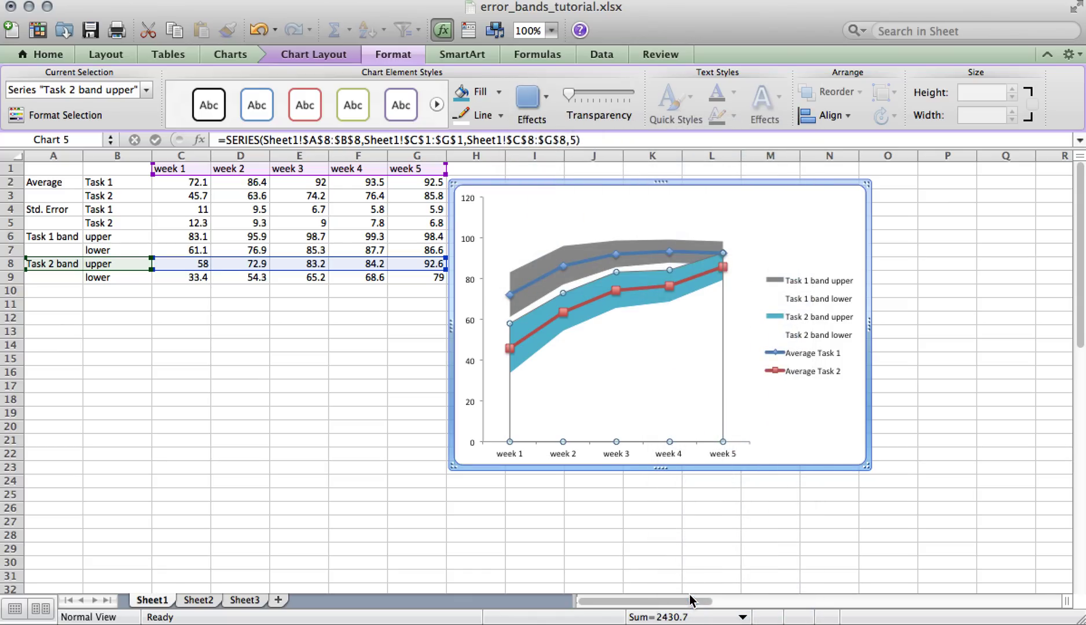
left_click(780, 458)
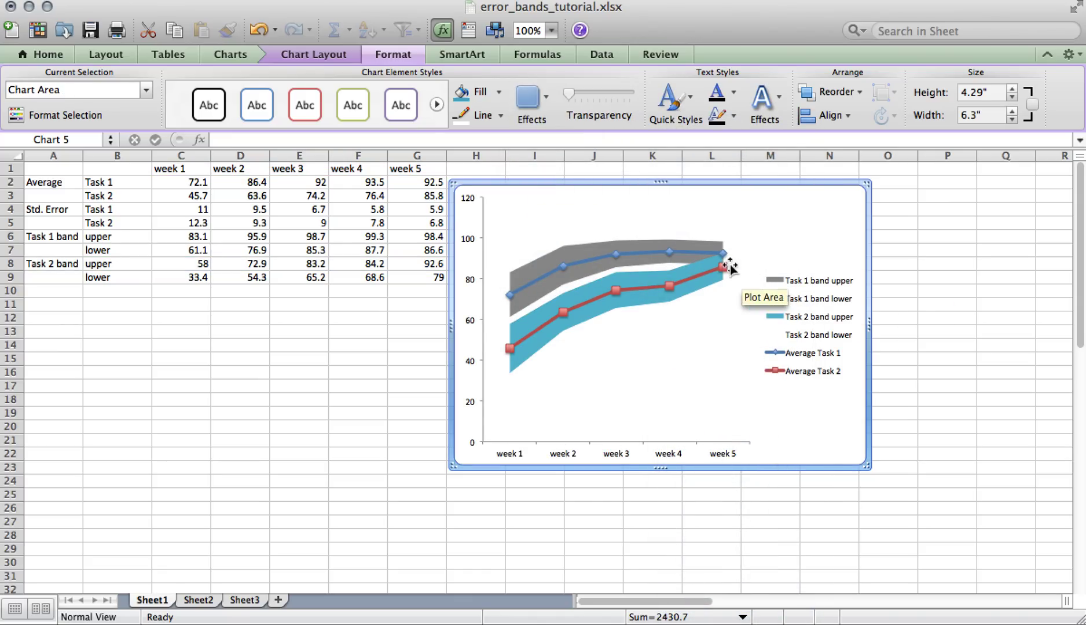
Step: Make both the grey Task 1 band and the blue Task 2 band semi-transparent
left_click(703, 252)
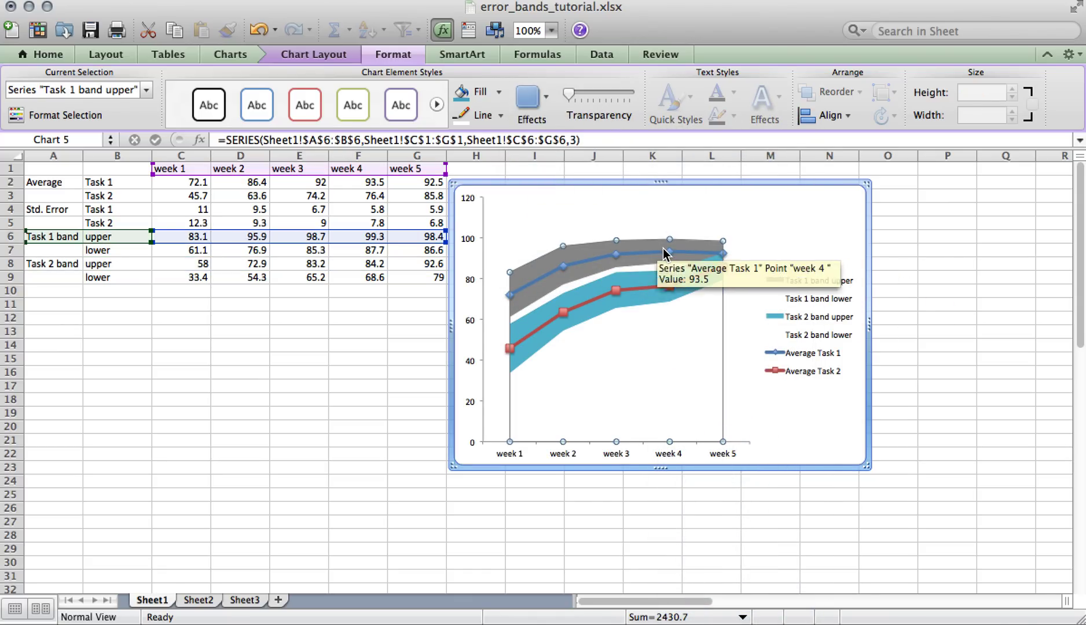
left_click(599, 95)
left_click(700, 267)
left_click(602, 94)
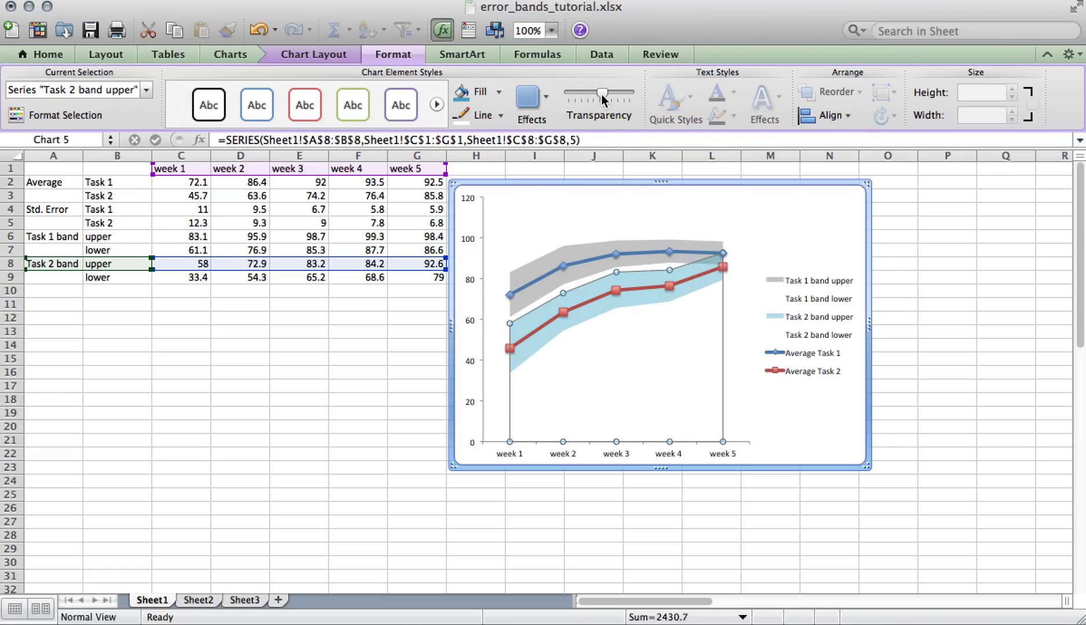
left_click(764, 215)
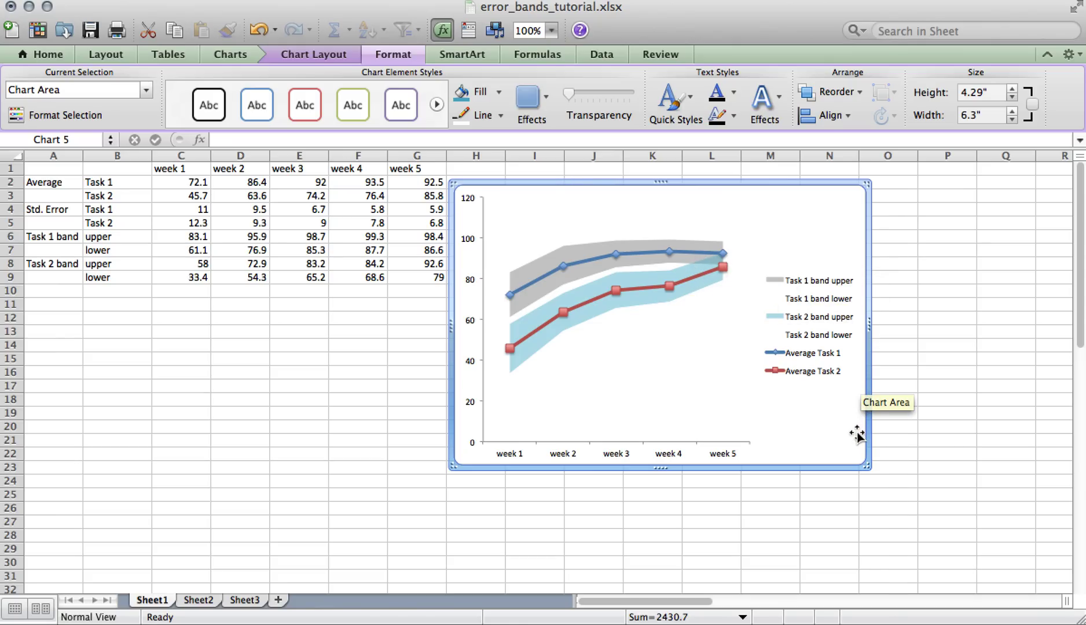
left_click(818, 283)
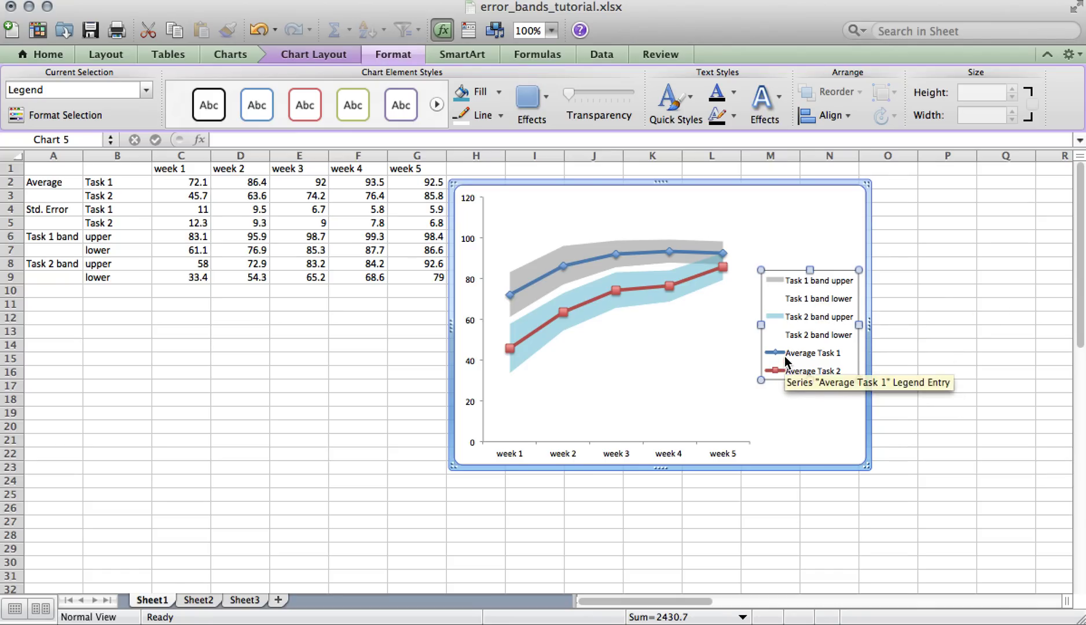
Step: Delete the Task 1 and Task 2 band upper and lower entries from the legend
left_click(821, 280)
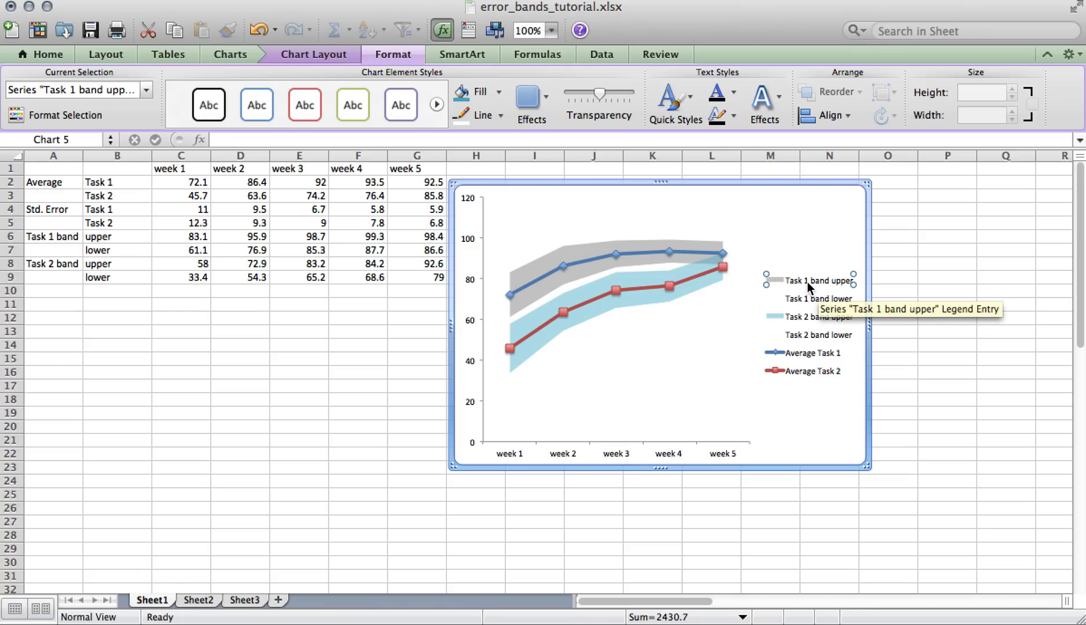
key("Delete")
left_click(801, 286)
key("Delete")
left_click(801, 300)
left_click(801, 301)
key("Delete")
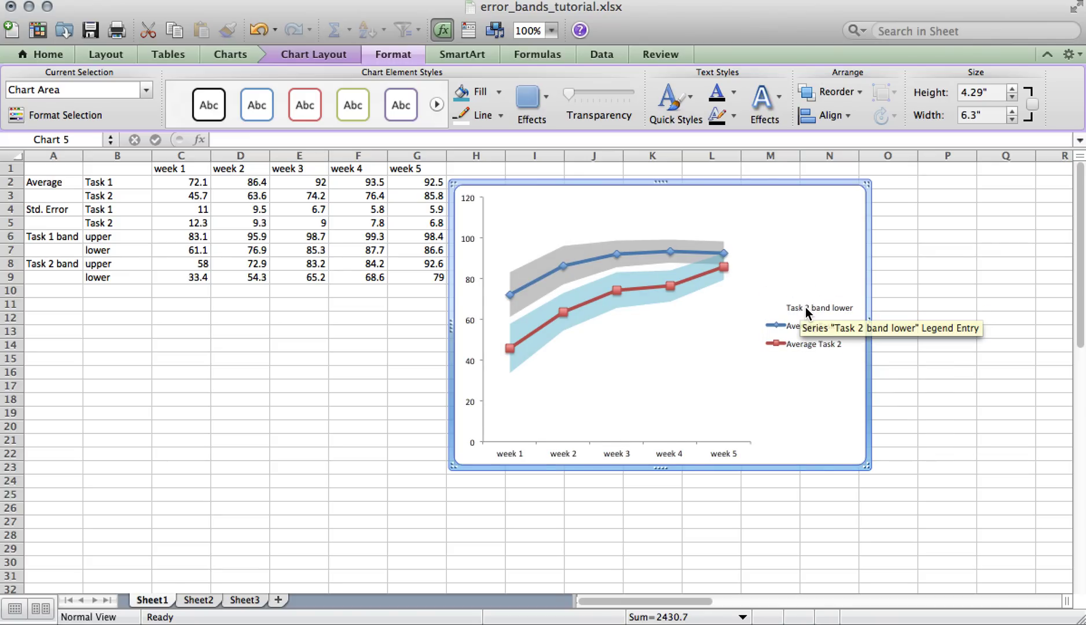
left_click(805, 307)
left_click(805, 307)
key("Delete")
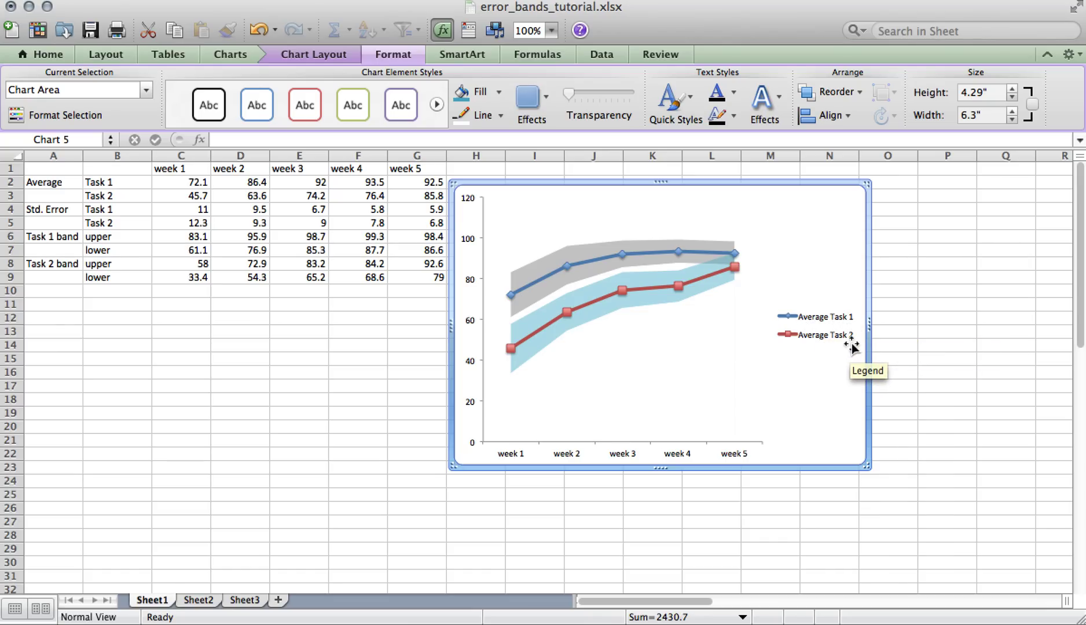
Step: In Select Data, rename Average Task 1 to 'Task 1' and Average Task 2 to 'Task 2'
left_click(717, 351)
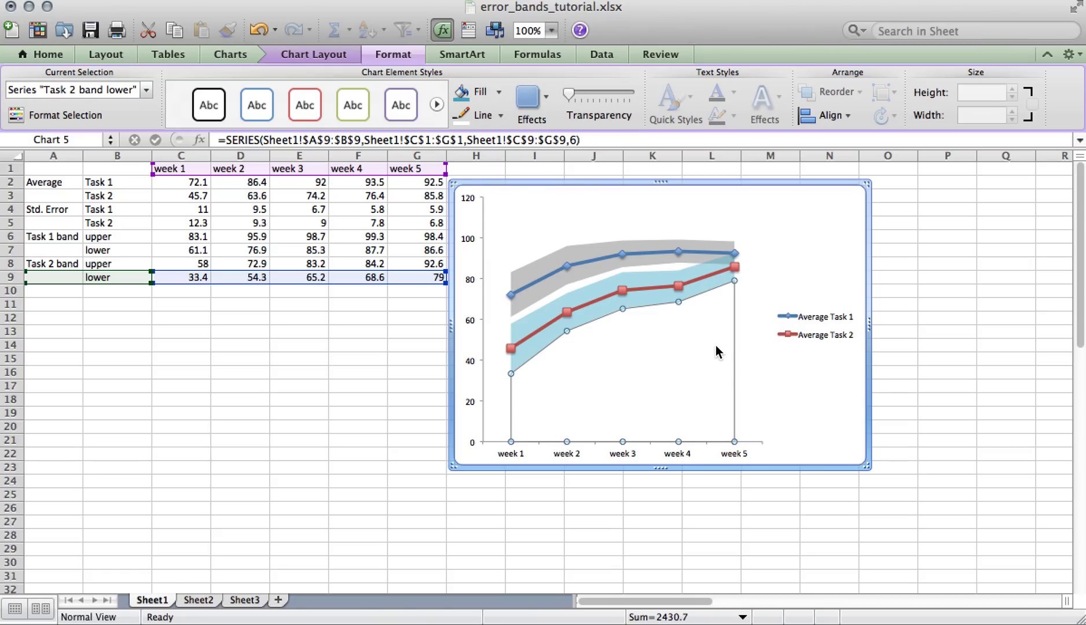
right_click(716, 351)
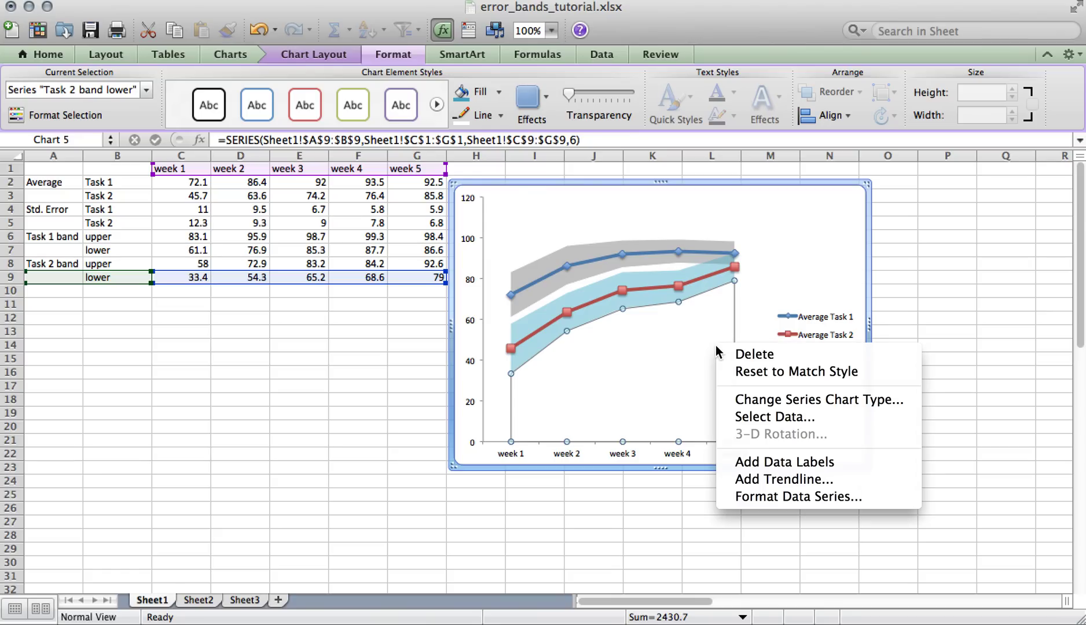
left_click(753, 420)
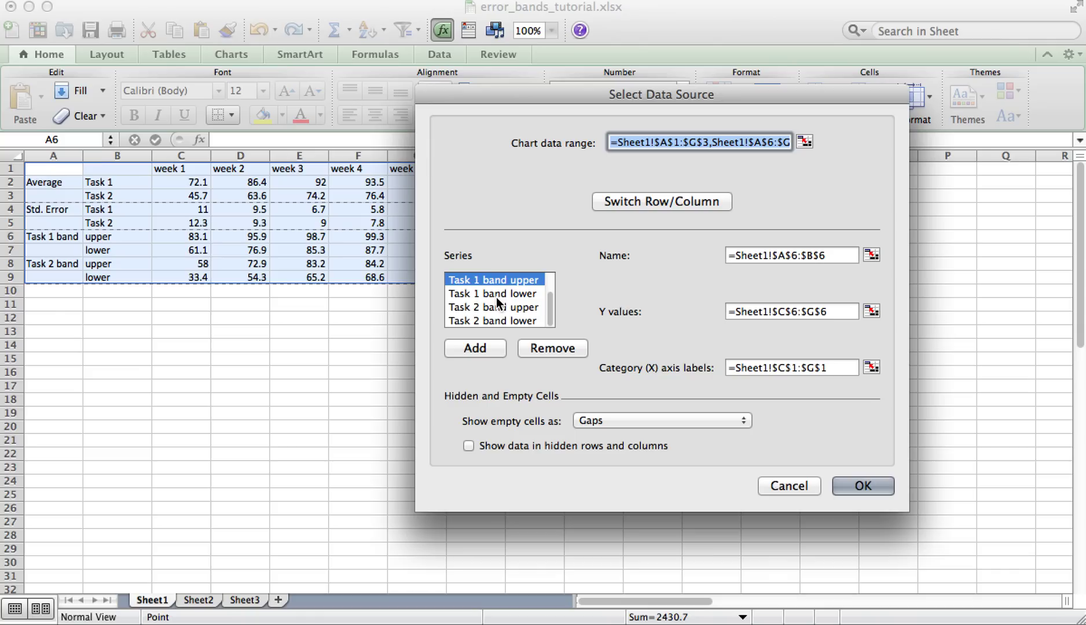
scroll(496, 297, "up", 2)
left_click(473, 280)
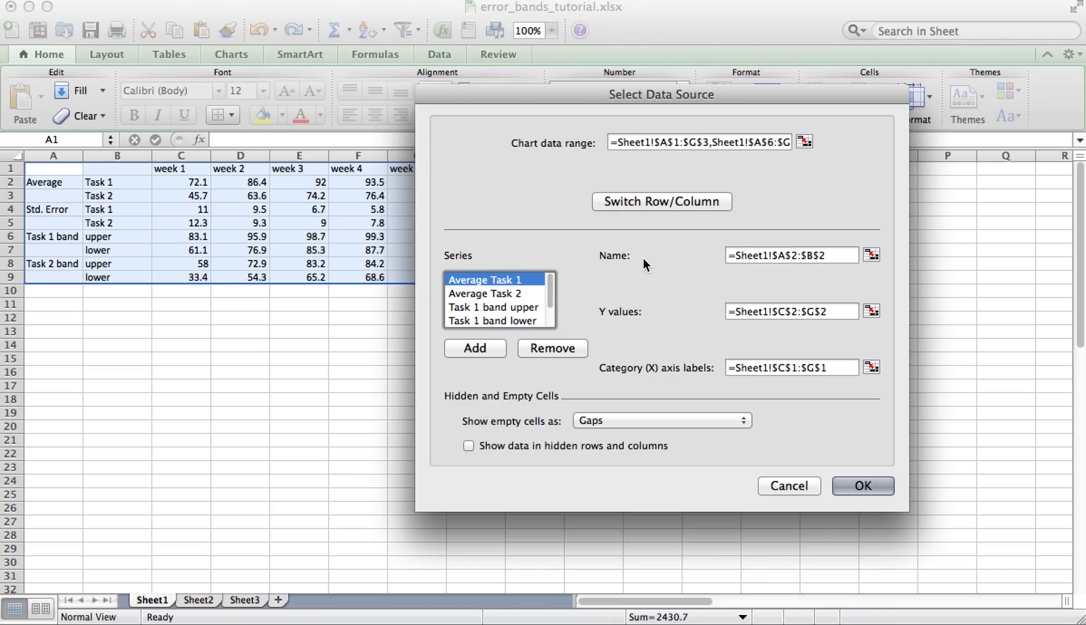
triple_click(801, 253)
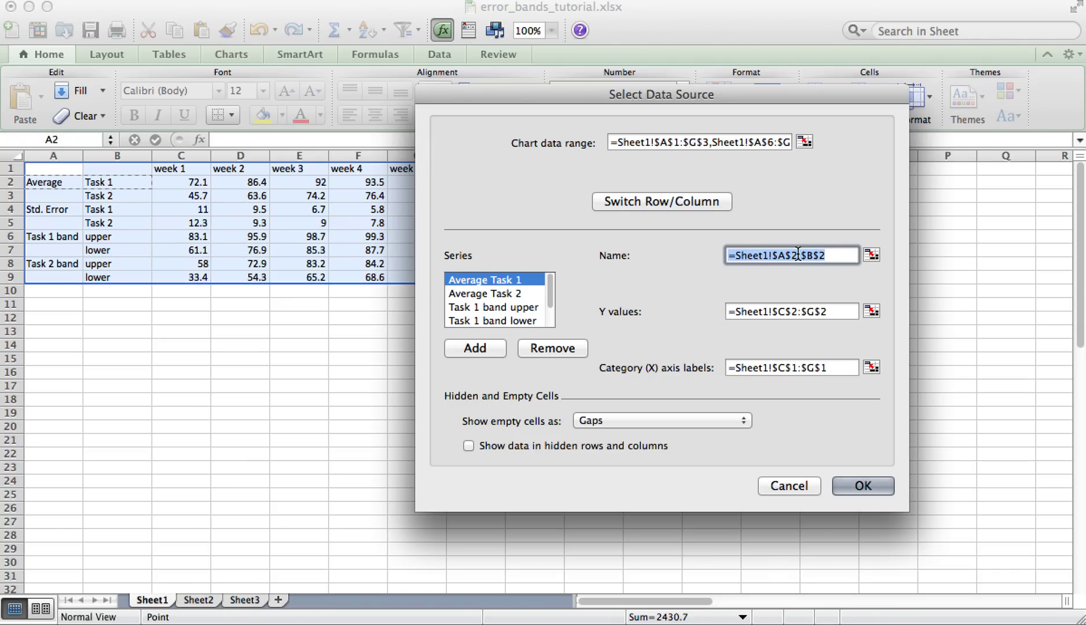
type("Task 1")
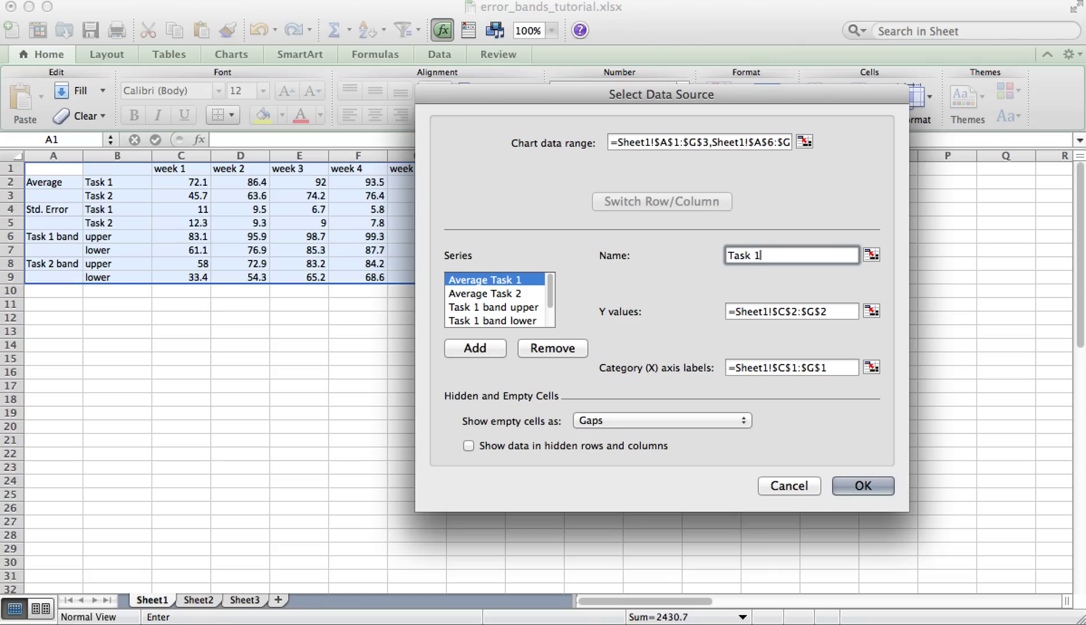
left_click(514, 295)
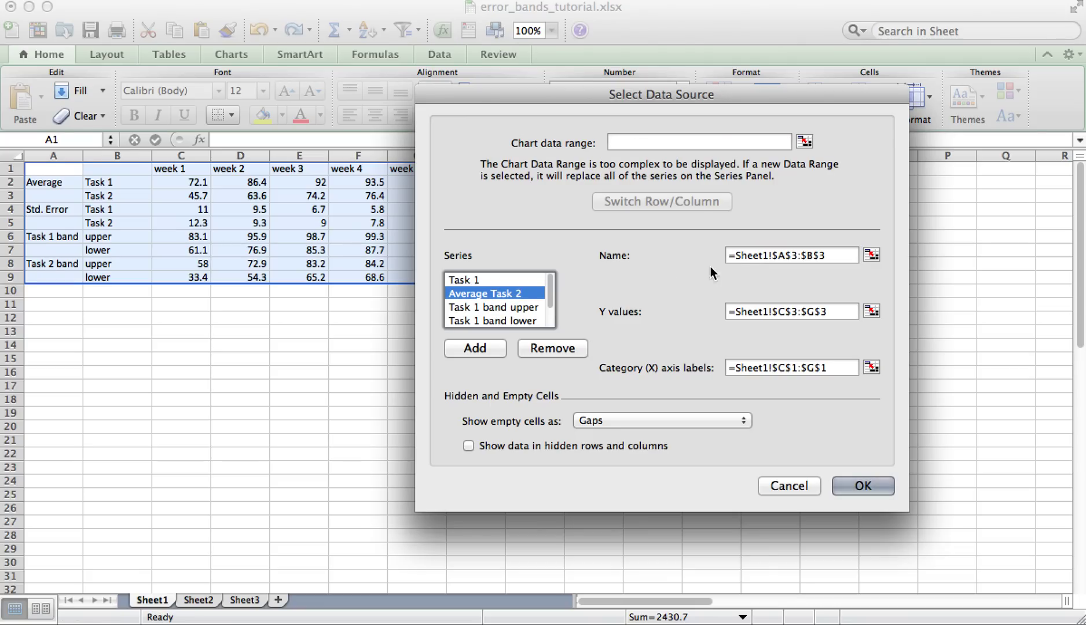
triple_click(765, 254)
type("Task 2")
left_click(865, 491)
left_click(910, 477)
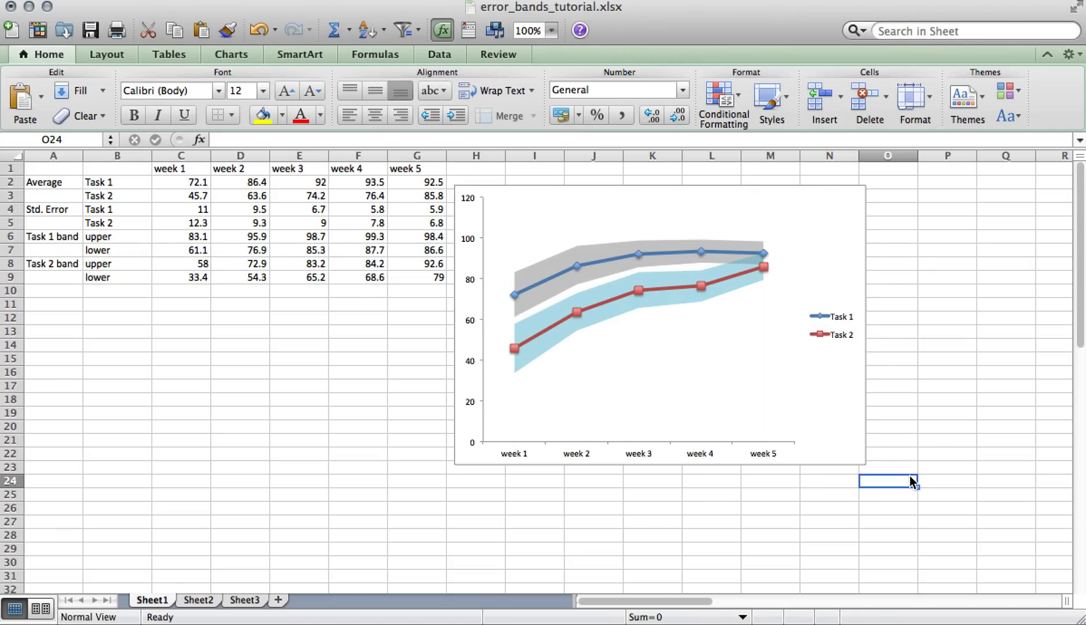
Step: Scroll right to the example chart of brain activity over time with a grey band
scroll(910, 476, "right", 16)
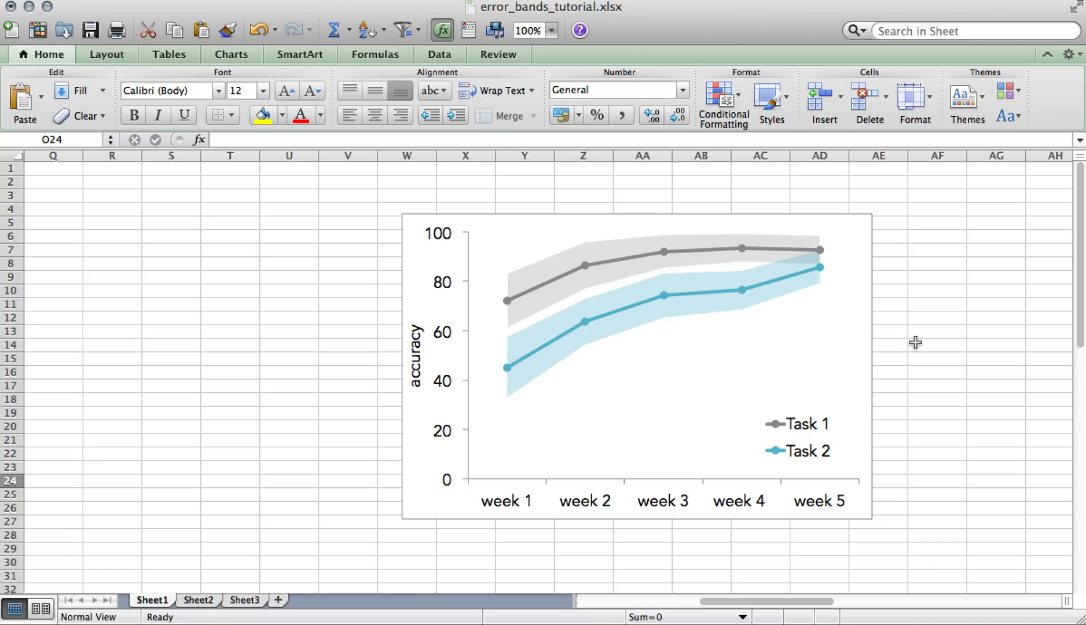
mouse_move(823, 250)
Step: Scroll right to the brain activity over time chart with its grey error band
scroll(894, 271, "right", 15)
scroll(893, 273, "right", 3)
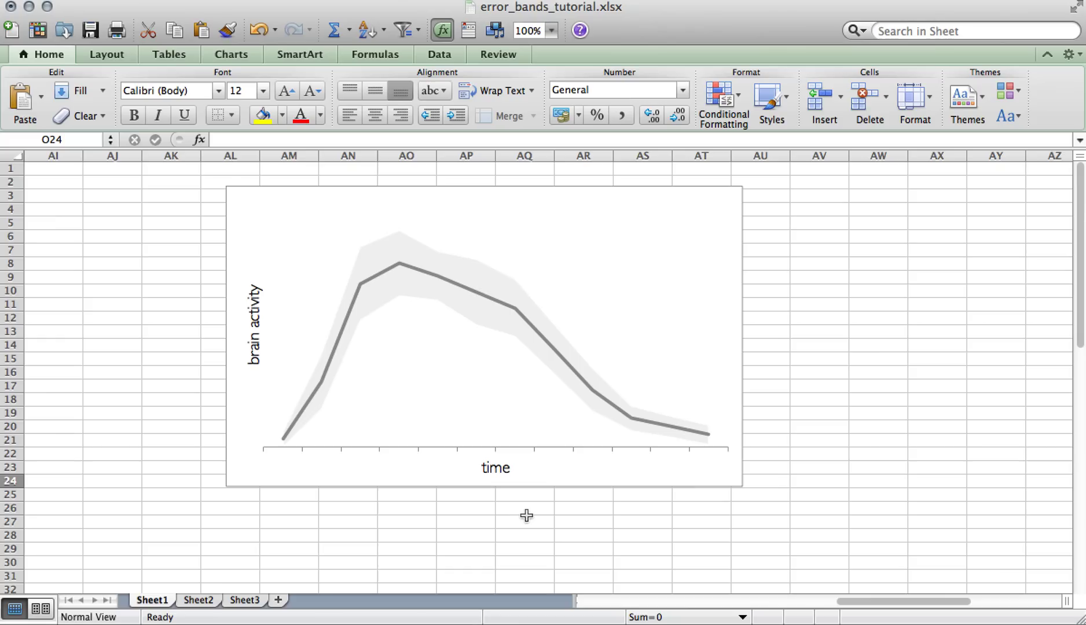